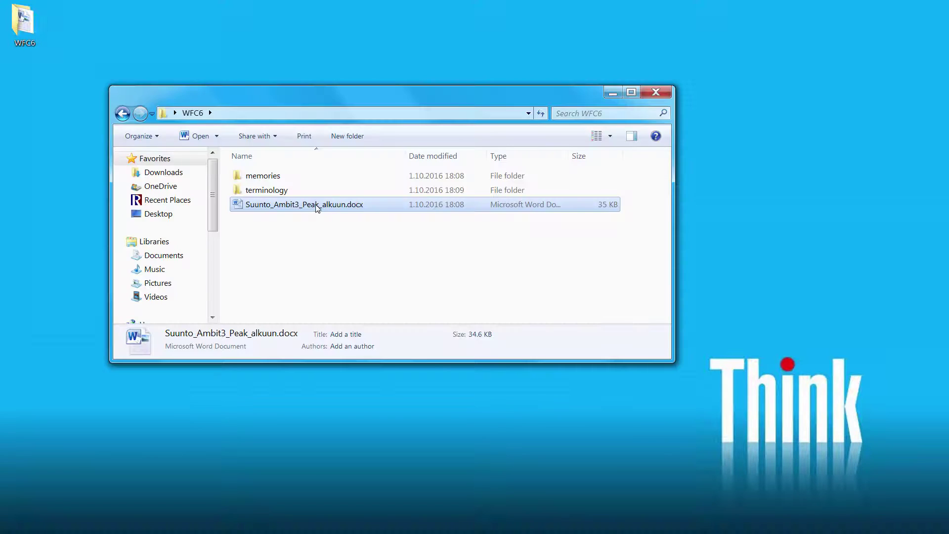
Open the WFC6 terminology folder to show the suunto_fi-en.xlsx glossary.
{"action": "double_click", "coordinate": [316, 216]}
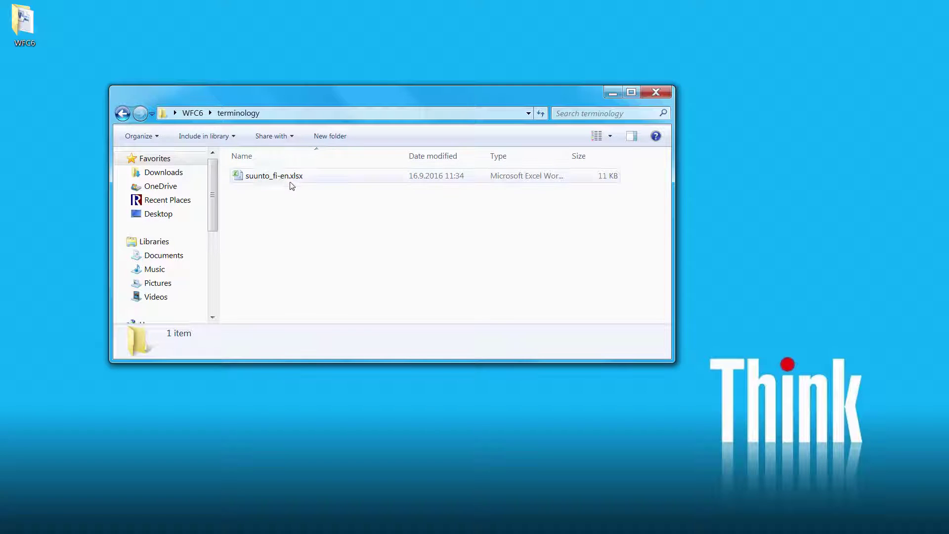
Save the suunto_fi-en.xlsx glossary in Excel as Unicode Text, keeping the text-only format.
{"action": "double_click", "coordinate": [284, 179]}
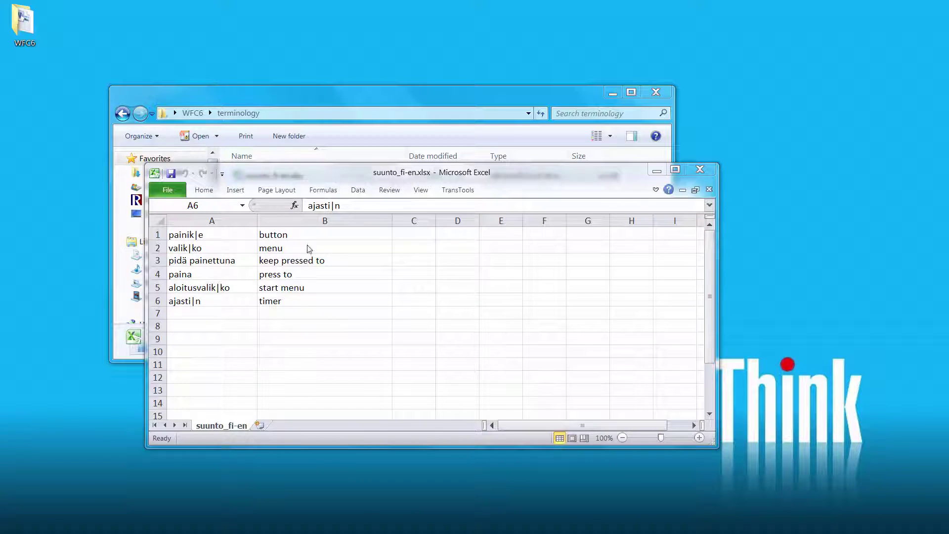
{"action": "left_click", "coordinate": [173, 192]}
{"action": "left_click", "coordinate": [168, 191]}
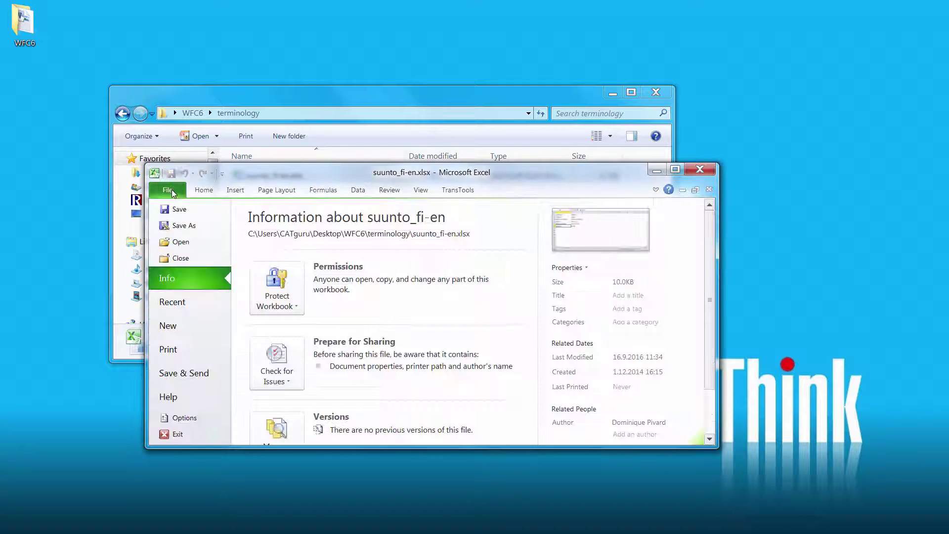
{"action": "left_click", "coordinate": [178, 226]}
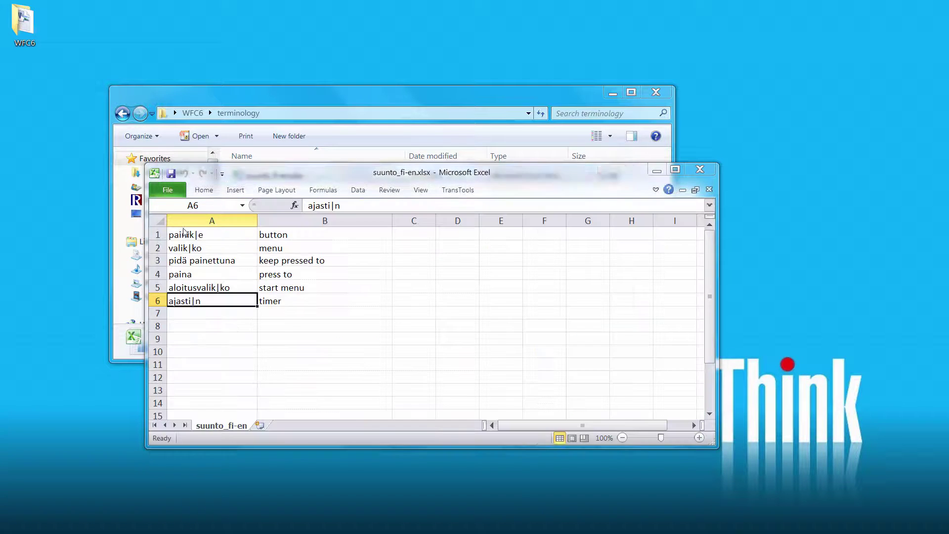
{"action": "left_click", "coordinate": [626, 407]}
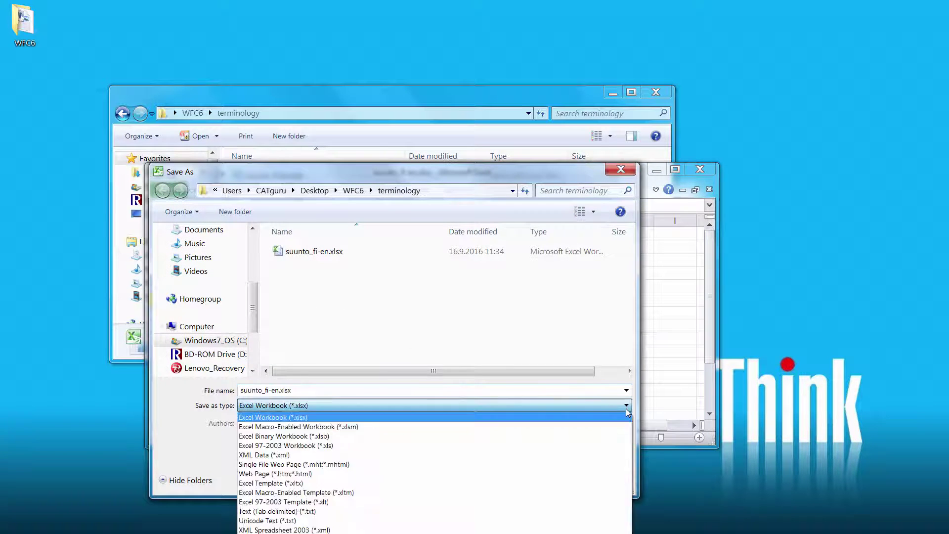
{"action": "left_click", "coordinate": [288, 522]}
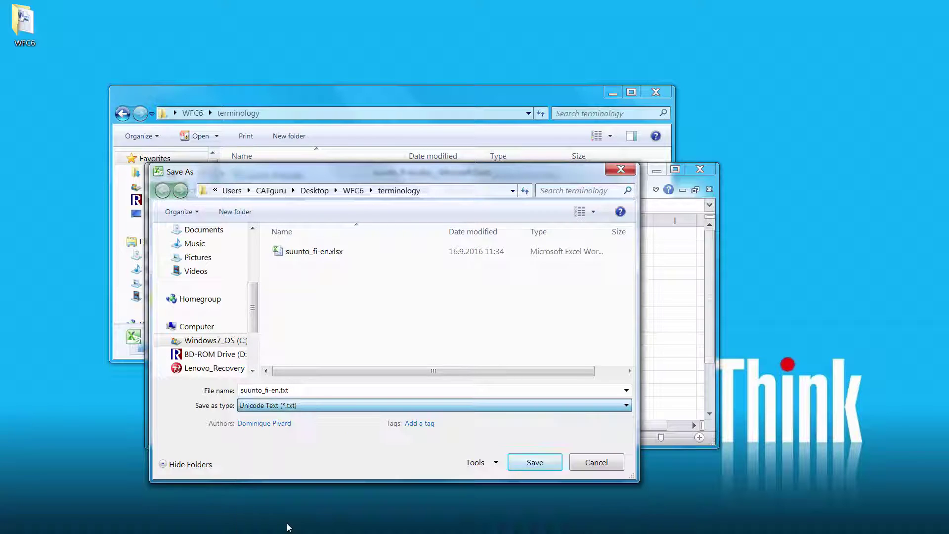
{"action": "left_click", "coordinate": [549, 461]}
{"action": "left_click", "coordinate": [589, 390]}
Close Excel and open the WFC6 memories folder.
{"action": "key", "text": "alt+F4"}
{"action": "left_click", "coordinate": [187, 113]}
{"action": "double_click", "coordinate": [248, 177]}
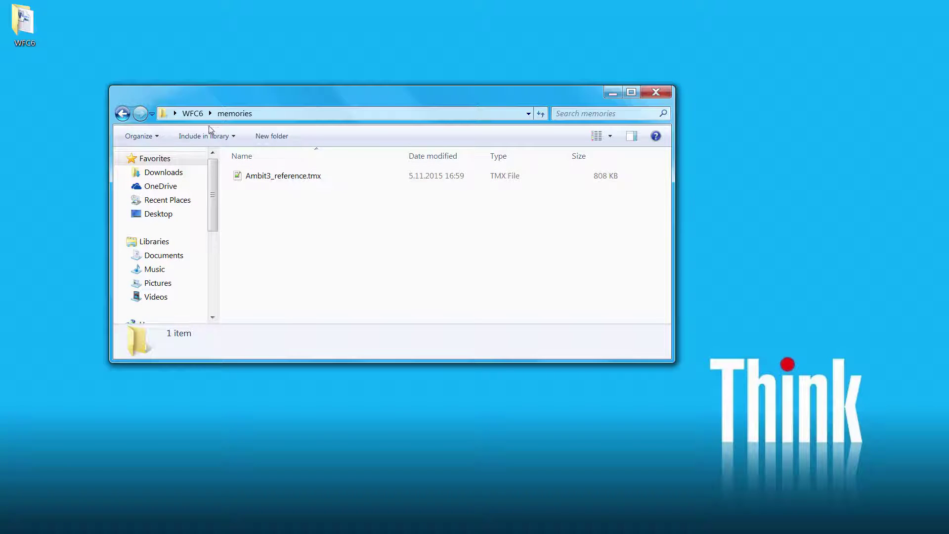
Return from the memories folder to the WFC6 folder.
{"action": "left_click", "coordinate": [193, 113]}
Open Suunto_Ambit3_Peak_alkuun.docx in Word and load the Wordfast toolbar from Add-Ins.
{"action": "double_click", "coordinate": [252, 204]}
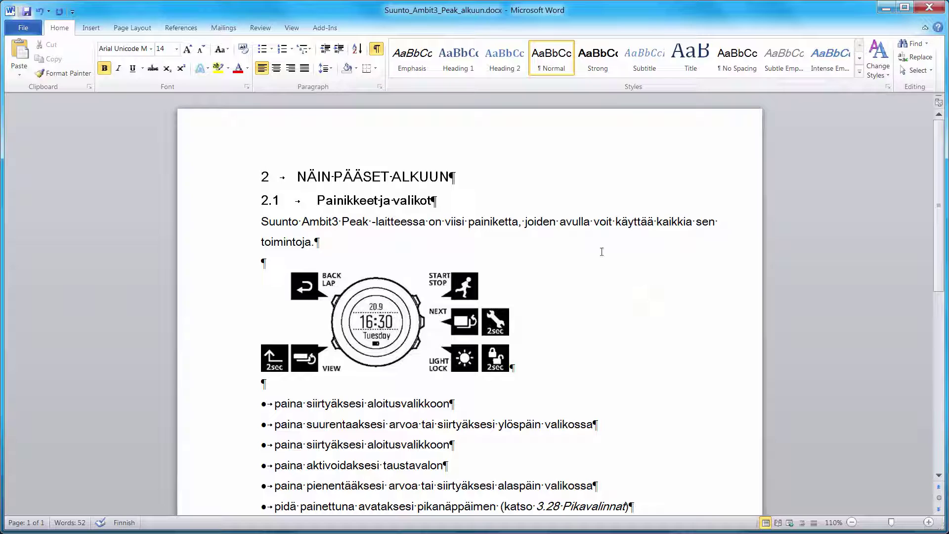
{"action": "left_click", "coordinate": [326, 28]}
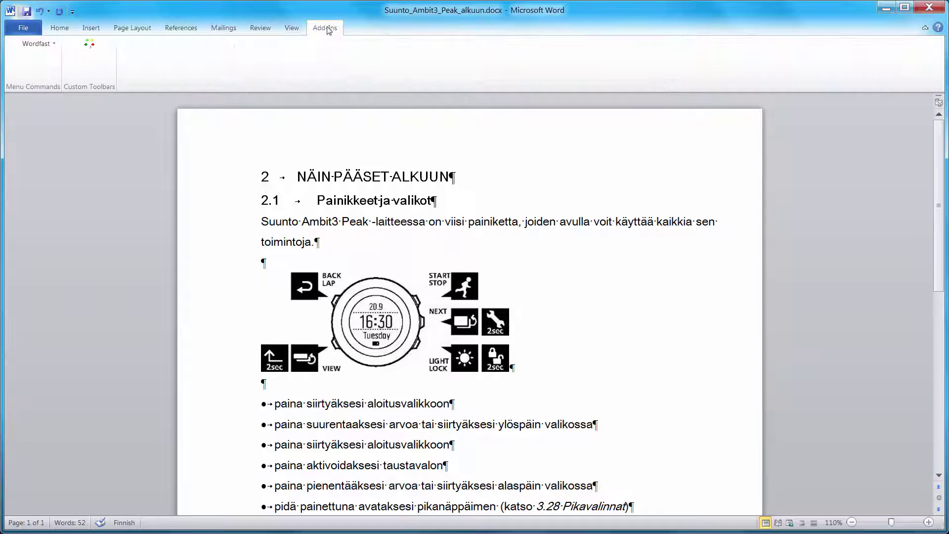
{"action": "left_click", "coordinate": [53, 46]}
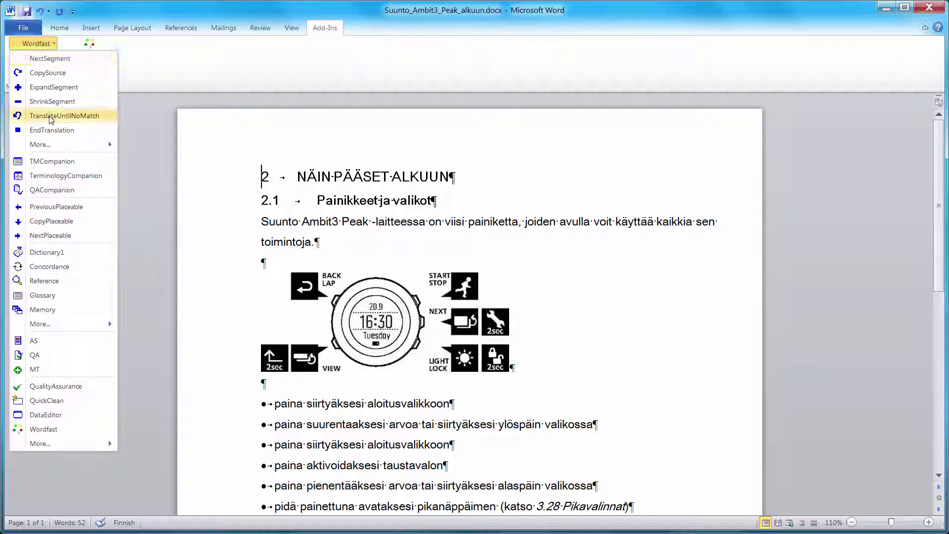
{"action": "mouse_move", "coordinate": [62, 146]}
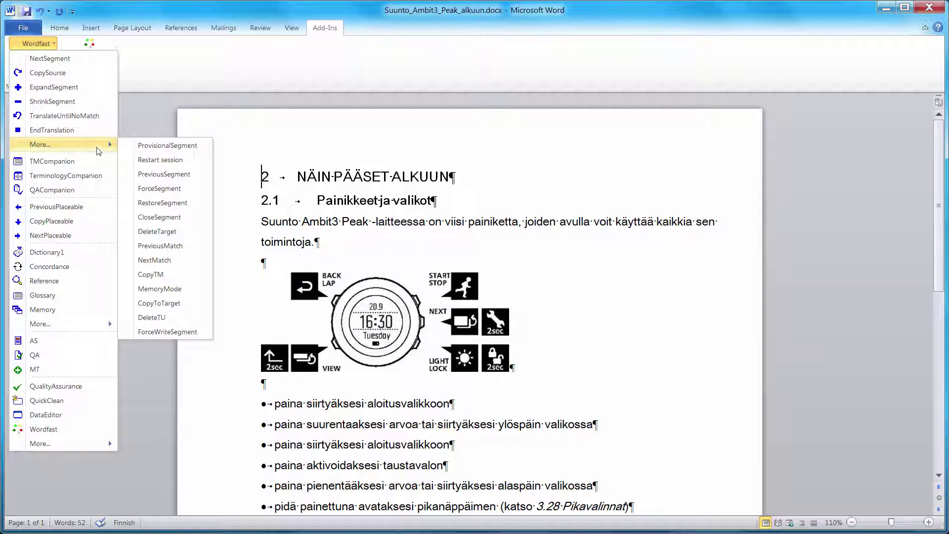
{"action": "left_click", "coordinate": [192, 76]}
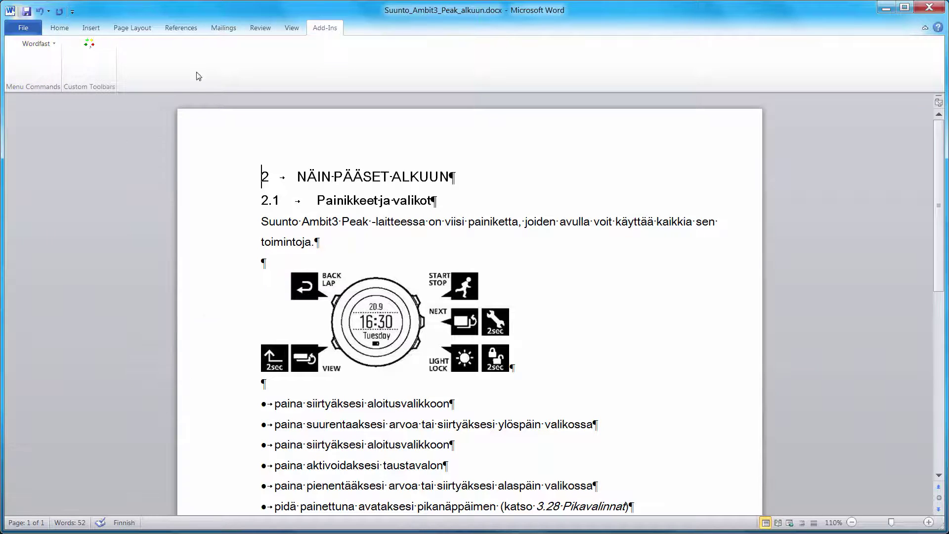
{"action": "left_click", "coordinate": [90, 46]}
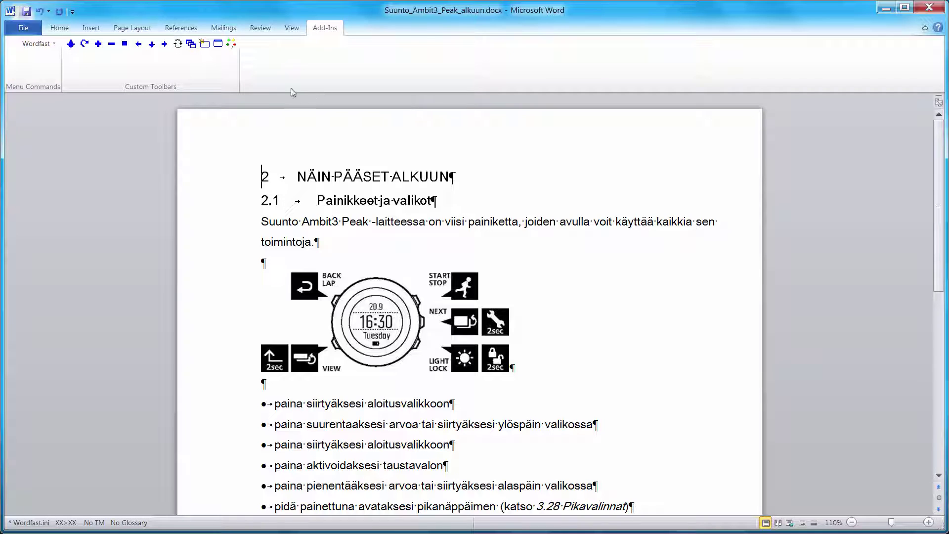
Create a new translation memory with fi-FI source and en-GB target languages.
{"action": "left_click", "coordinate": [232, 45]}
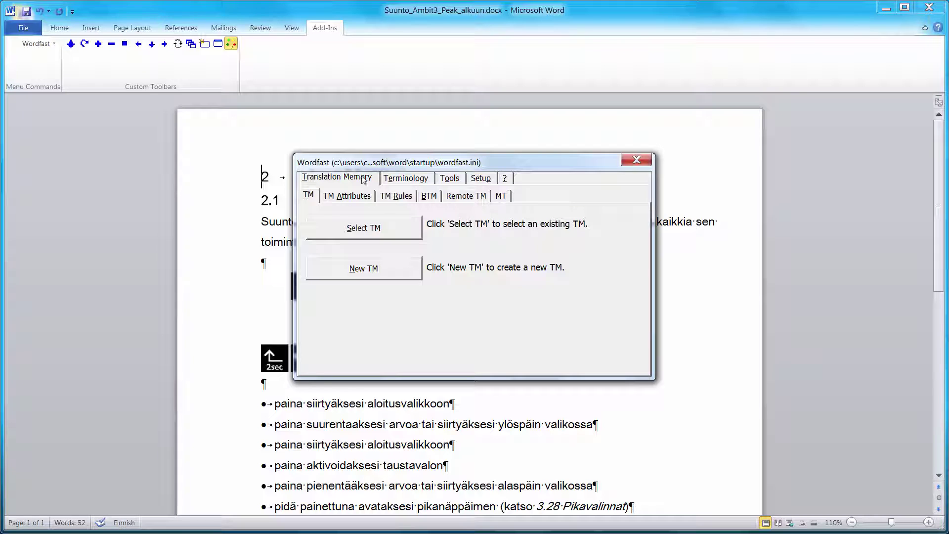
{"action": "left_click", "coordinate": [389, 269]}
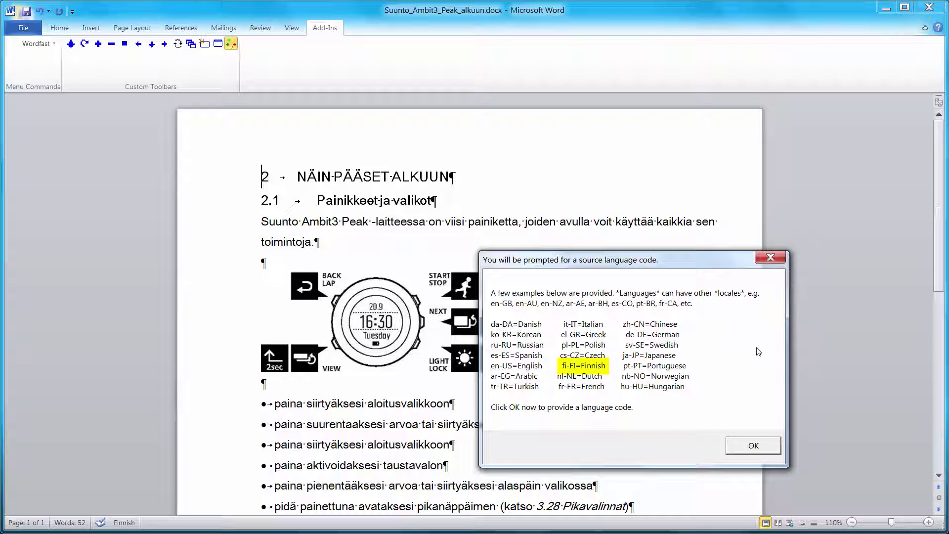
{"action": "left_click", "coordinate": [753, 446]}
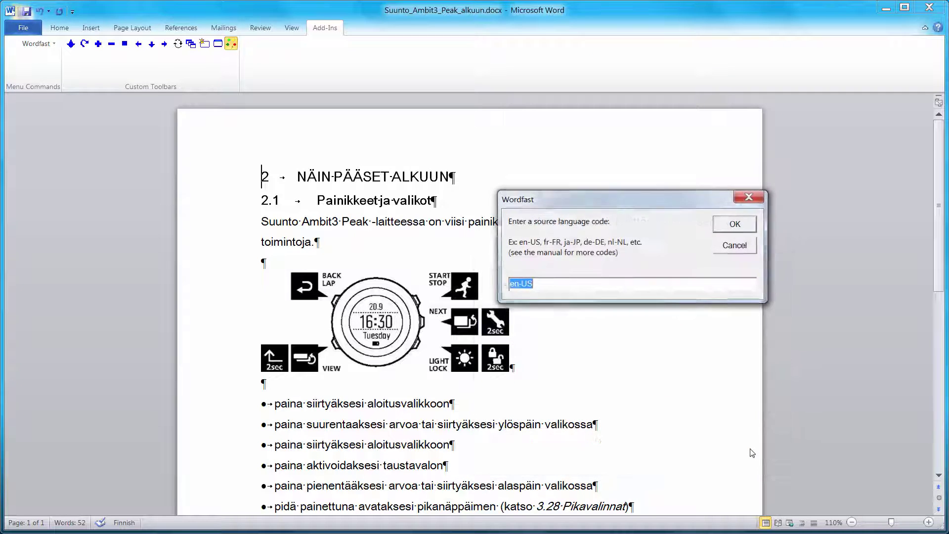
{"action": "type", "text": "fi"}
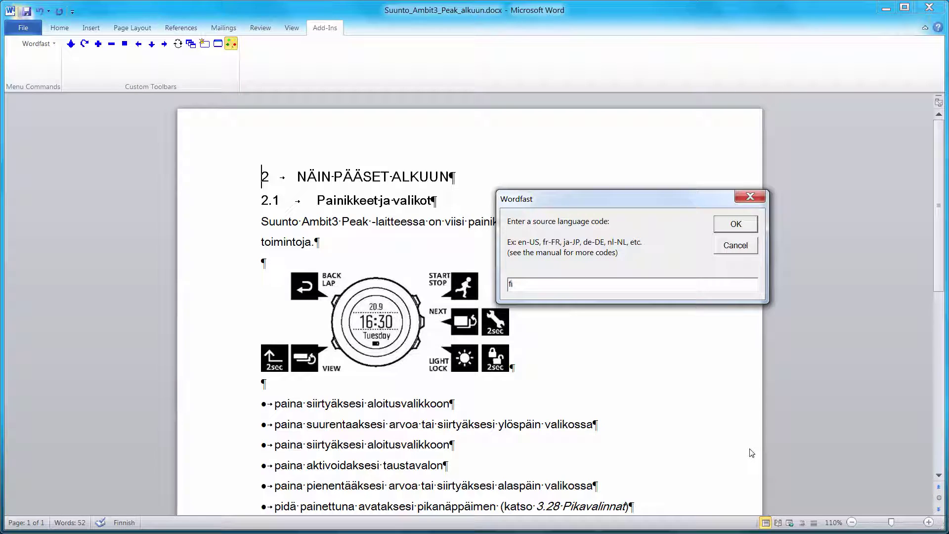
{"action": "type", "text": "-FI"}
{"action": "key", "text": "Return"}
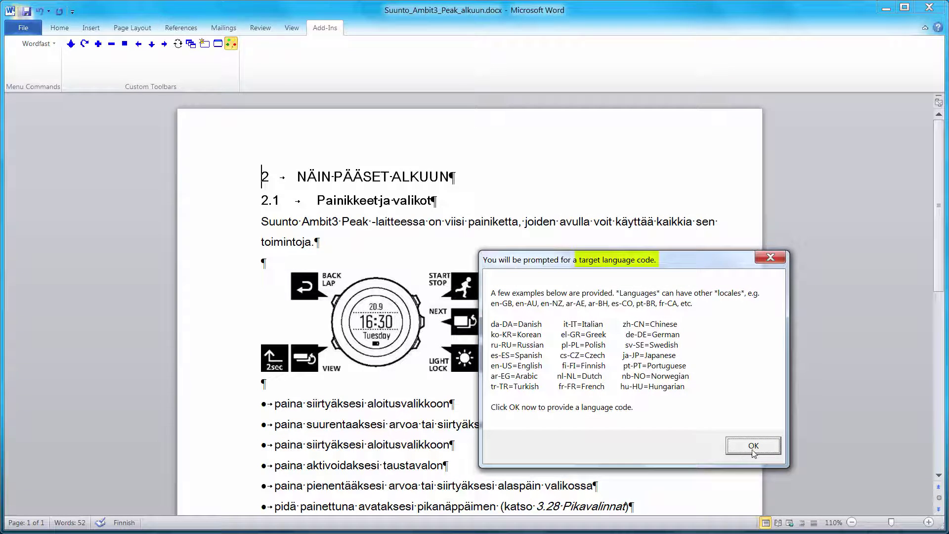
{"action": "left_click", "coordinate": [753, 448]}
{"action": "left_click", "coordinate": [536, 283]}
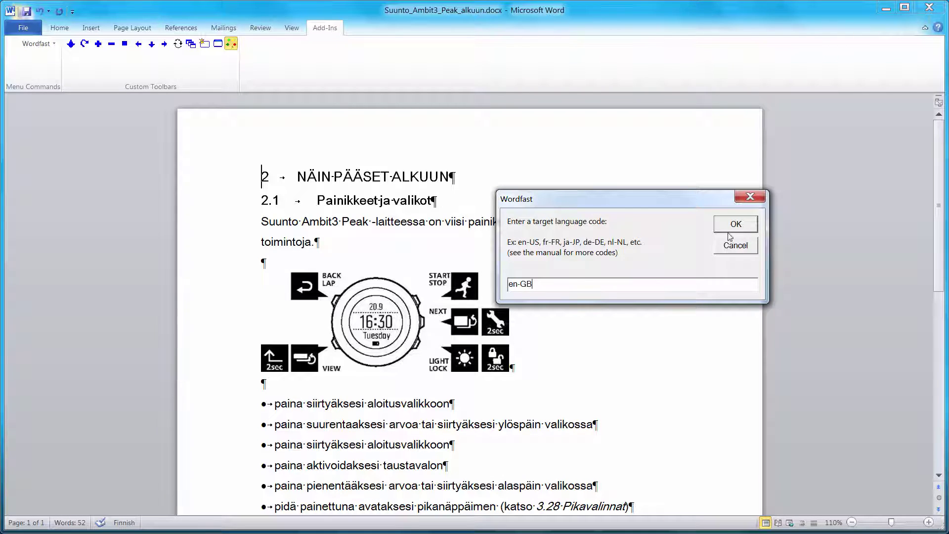
{"action": "left_click", "coordinate": [744, 225]}
Name the new memory suunto_fi-en for saving in the memories folder.
{"action": "left_click", "coordinate": [692, 388]}
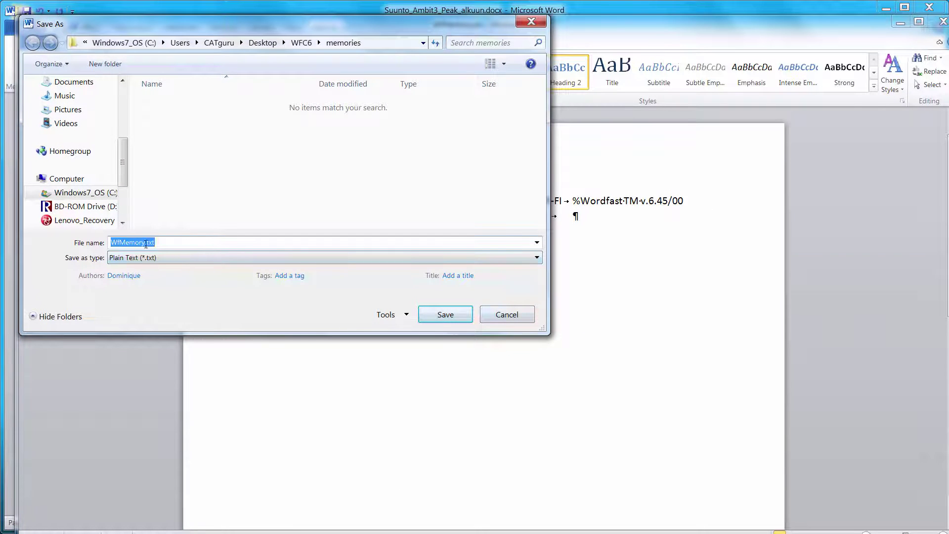
{"action": "left_click_drag", "start_coordinate": [146, 243], "coordinate": [2, 244]}
{"action": "type", "text": "suunto_fi-en"}
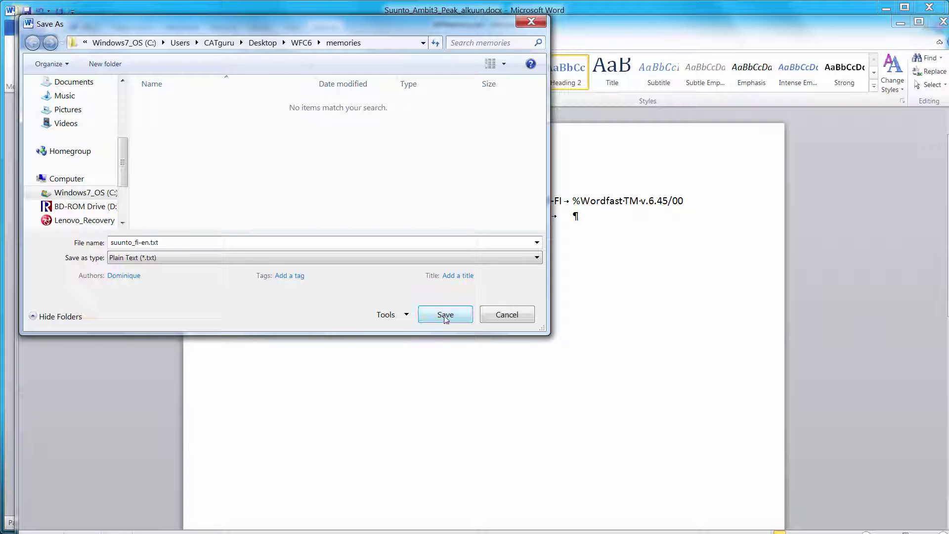
Save the memory as suunto_fi-en.txt, then load and reorganize Ambit3_reference.tmx as background memory.
{"action": "left_click", "coordinate": [444, 313]}
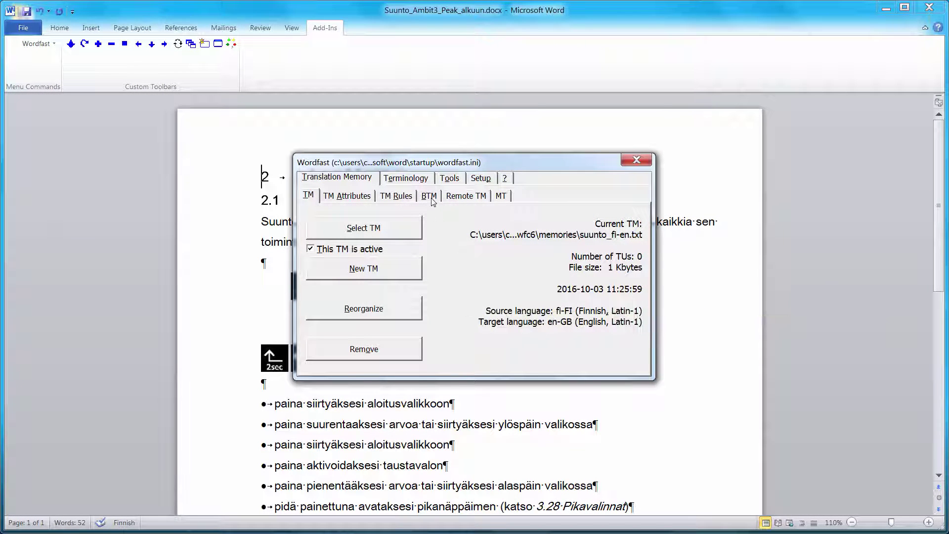
{"action": "left_click", "coordinate": [429, 197]}
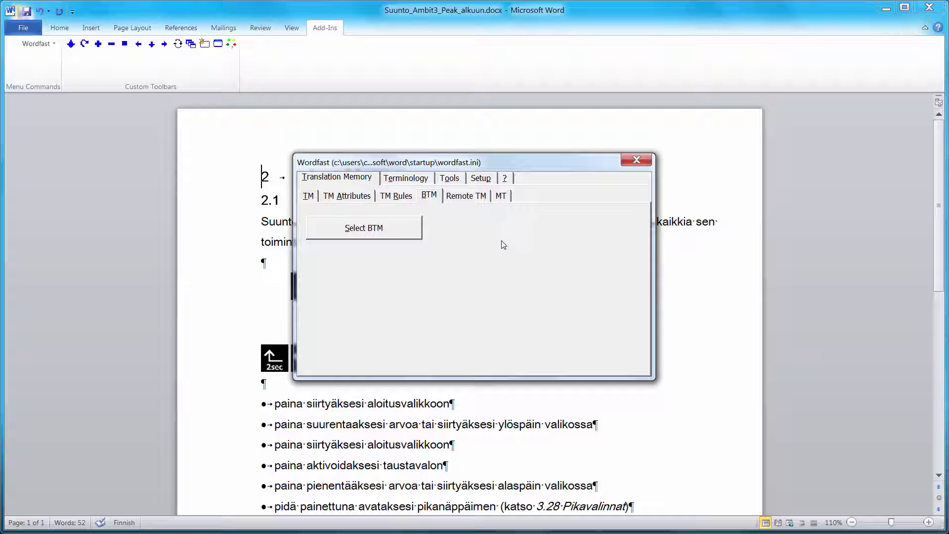
{"action": "left_click", "coordinate": [356, 230]}
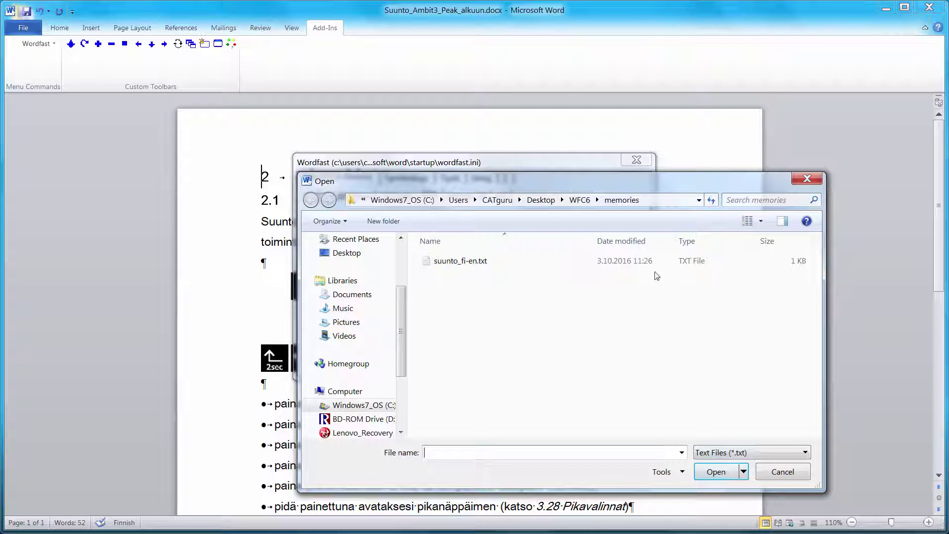
{"action": "left_click", "coordinate": [777, 455]}
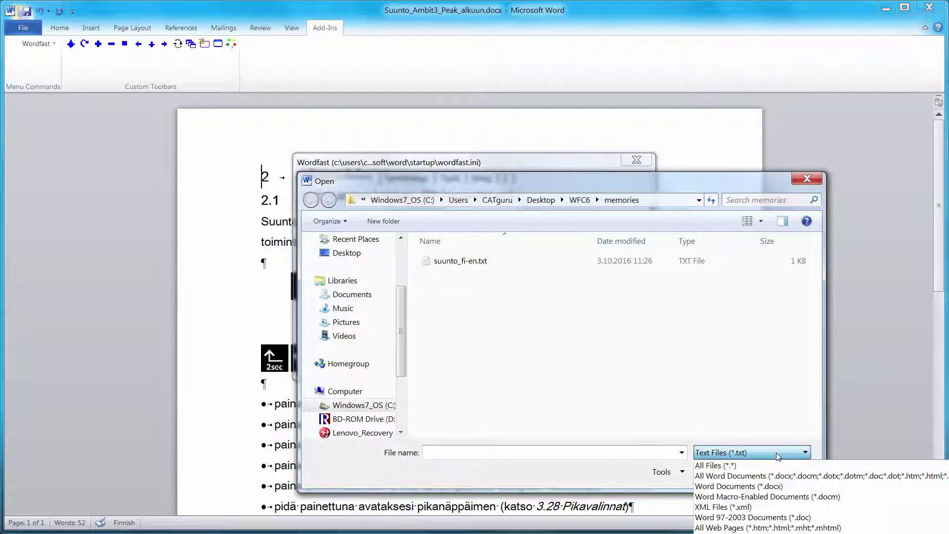
{"action": "left_click", "coordinate": [707, 466]}
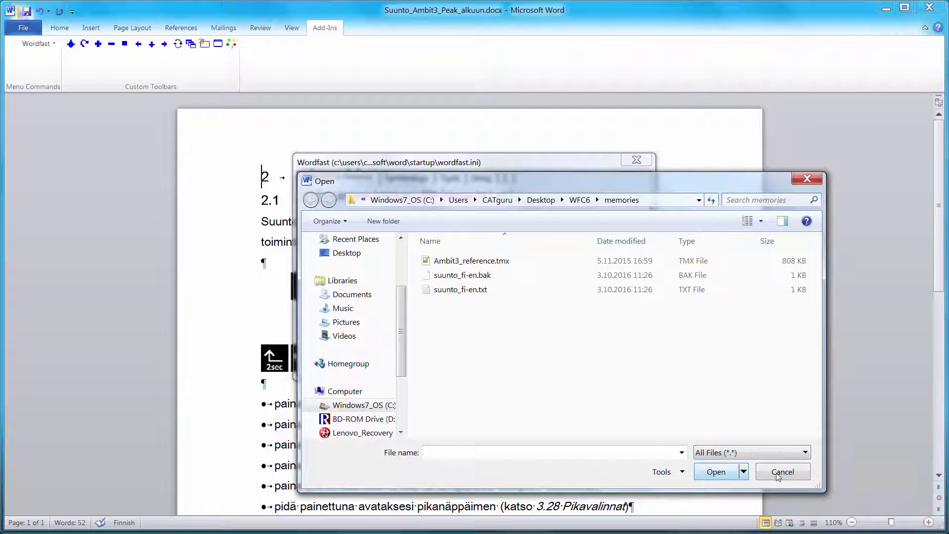
{"action": "left_click", "coordinate": [476, 263]}
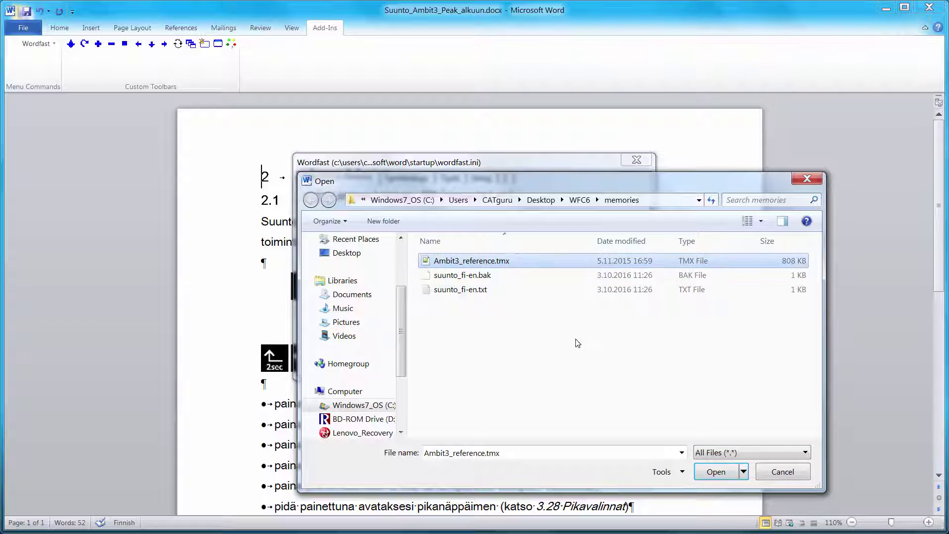
{"action": "left_click", "coordinate": [714, 472]}
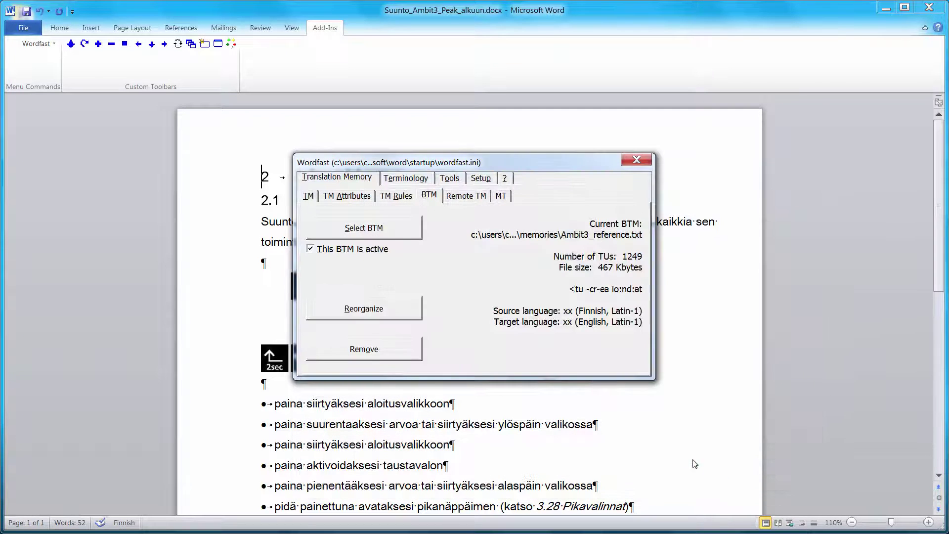
{"action": "left_click", "coordinate": [374, 297]}
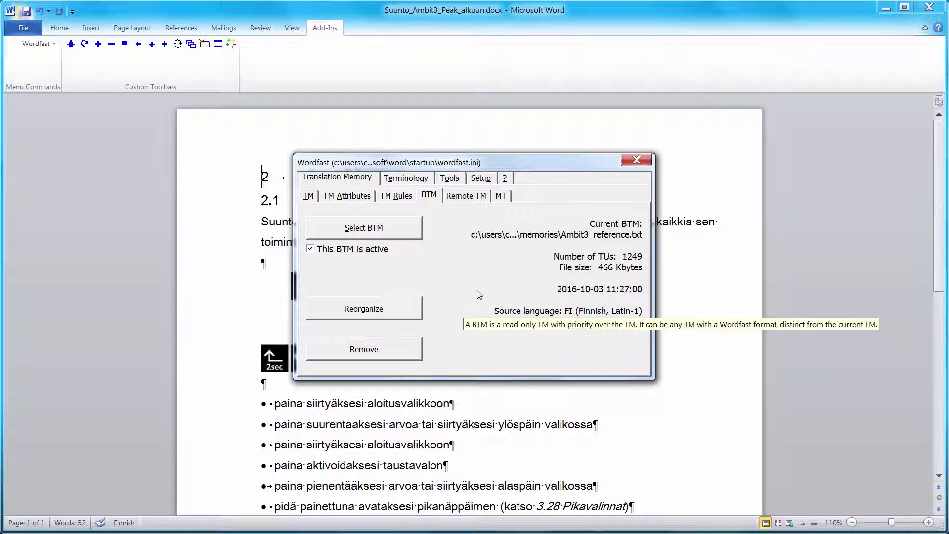
Load suunto_fi-en.txt from WFC6\terminology as Glossary #1.
{"action": "left_click", "coordinate": [408, 179]}
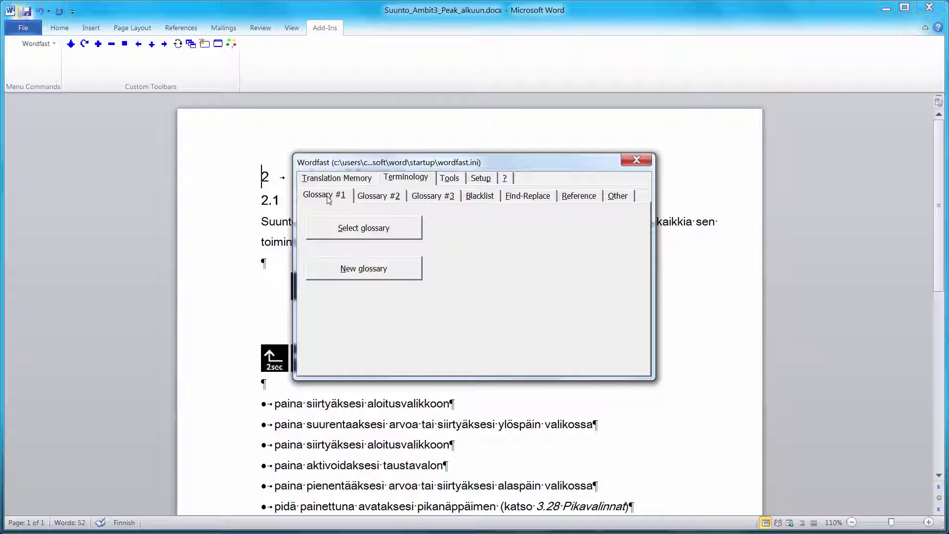
{"action": "left_click", "coordinate": [387, 229]}
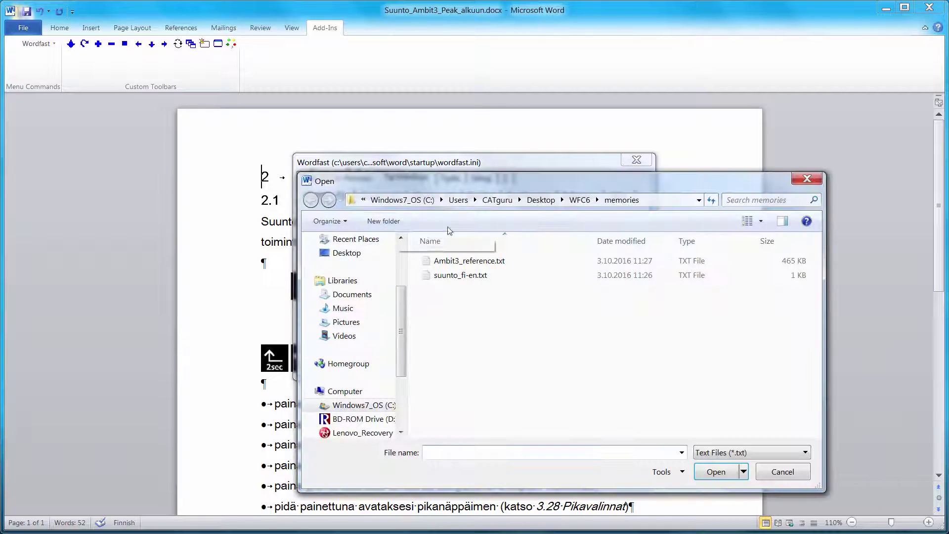
{"action": "left_click", "coordinate": [579, 200]}
{"action": "double_click", "coordinate": [435, 276]}
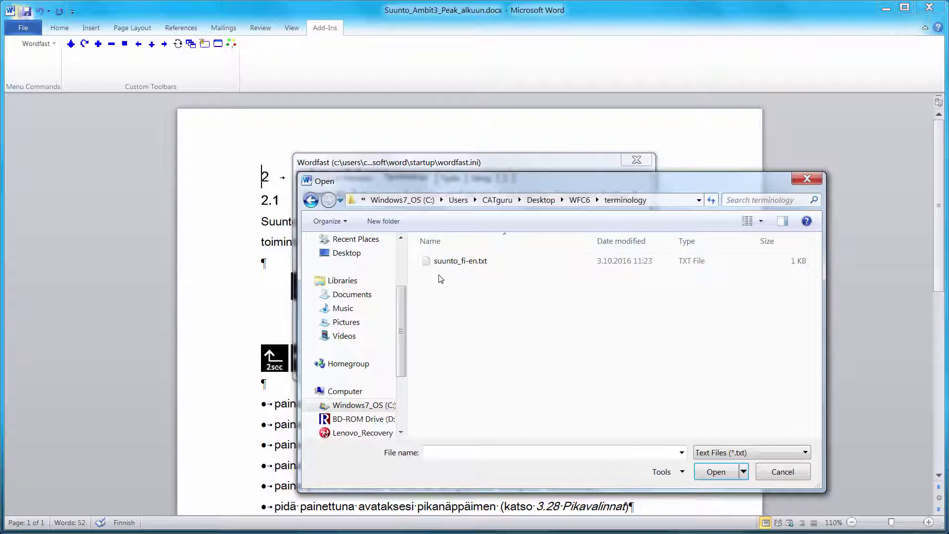
{"action": "left_click", "coordinate": [465, 261]}
{"action": "left_click", "coordinate": [707, 471]}
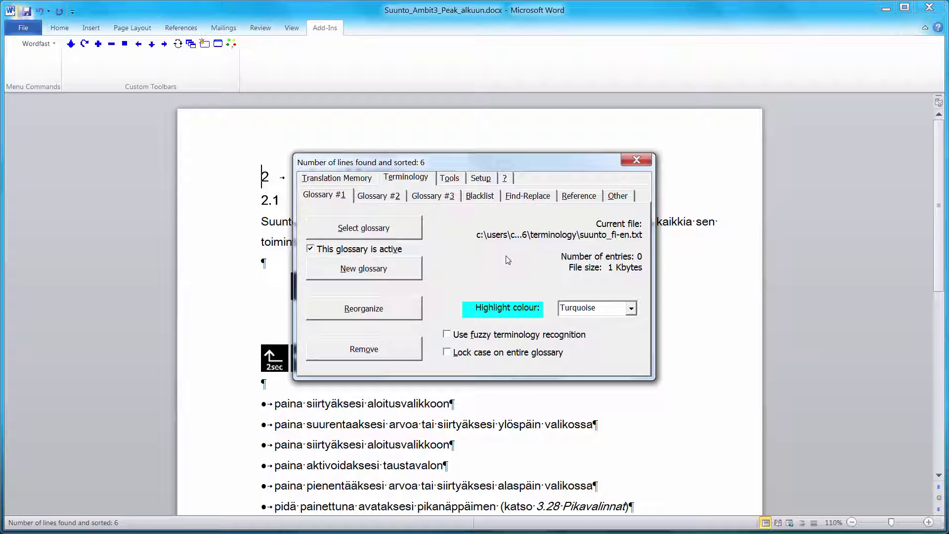
Enable PB commands and fill in the default command list.
{"action": "left_click", "coordinate": [482, 179]}
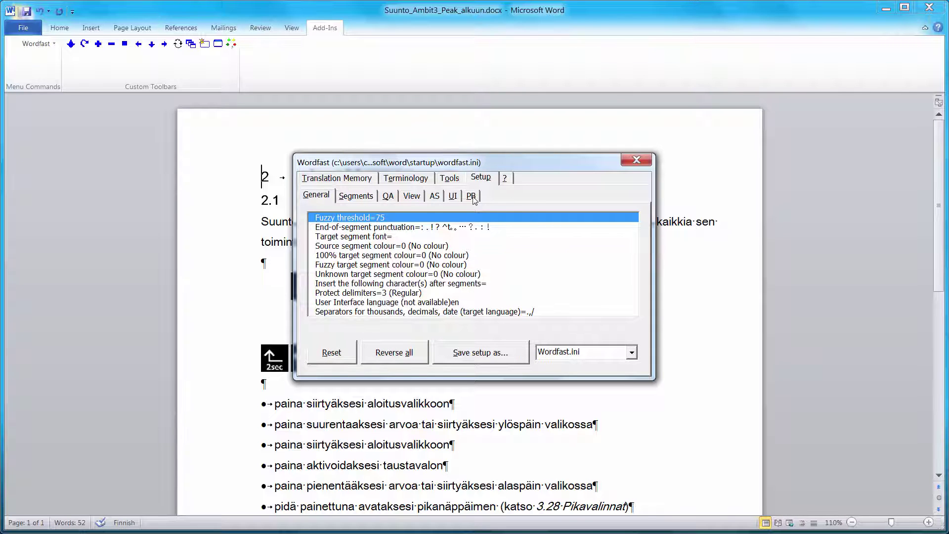
{"action": "left_click", "coordinate": [472, 197]}
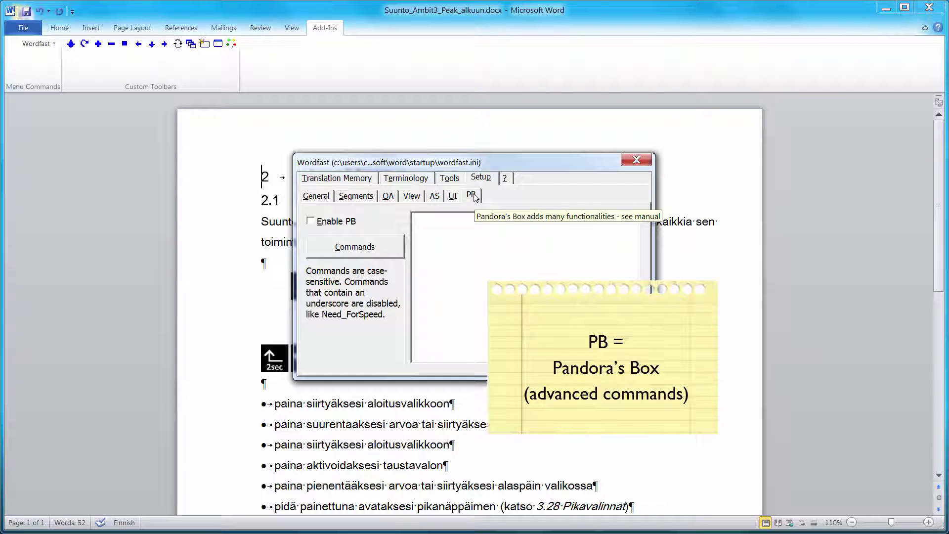
{"action": "left_click", "coordinate": [311, 221]}
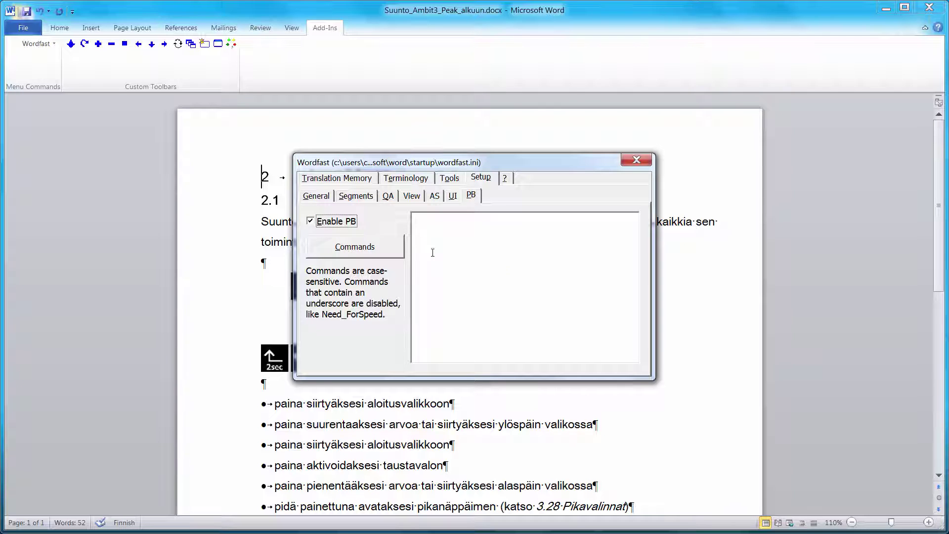
{"action": "left_click", "coordinate": [350, 250]}
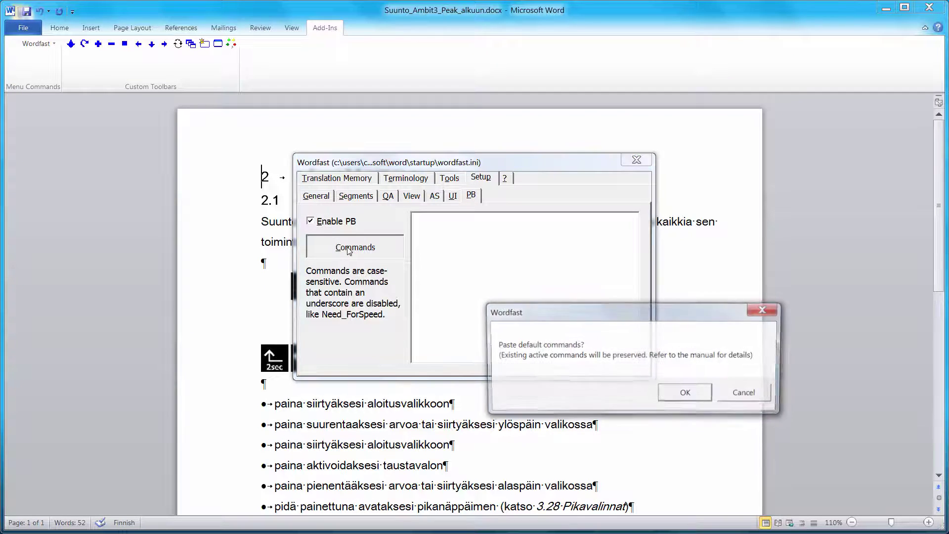
{"action": "left_click", "coordinate": [688, 394]}
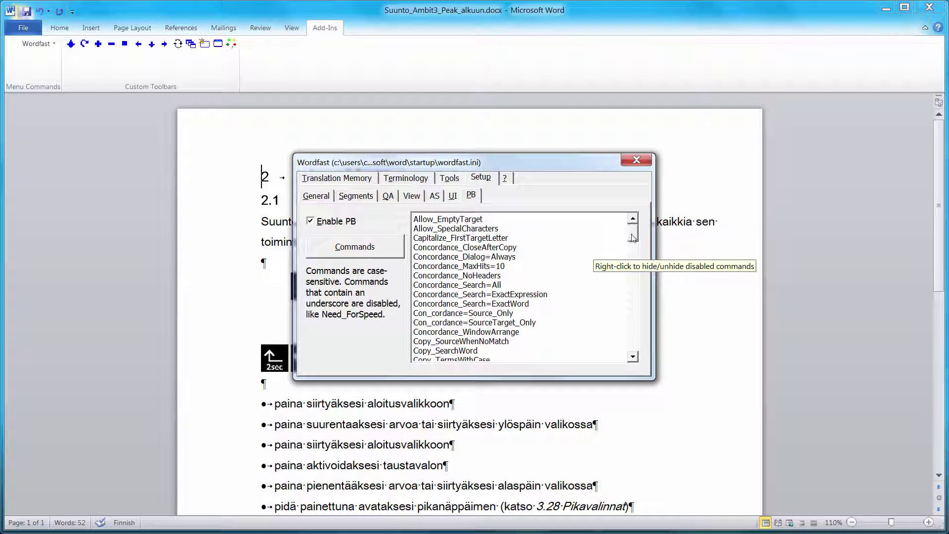
Enable Propagate1 by removing its underscore, then close setup saving to Wordfast.ini.
{"action": "left_click_drag", "start_coordinate": [633, 239], "coordinate": [636, 304]}
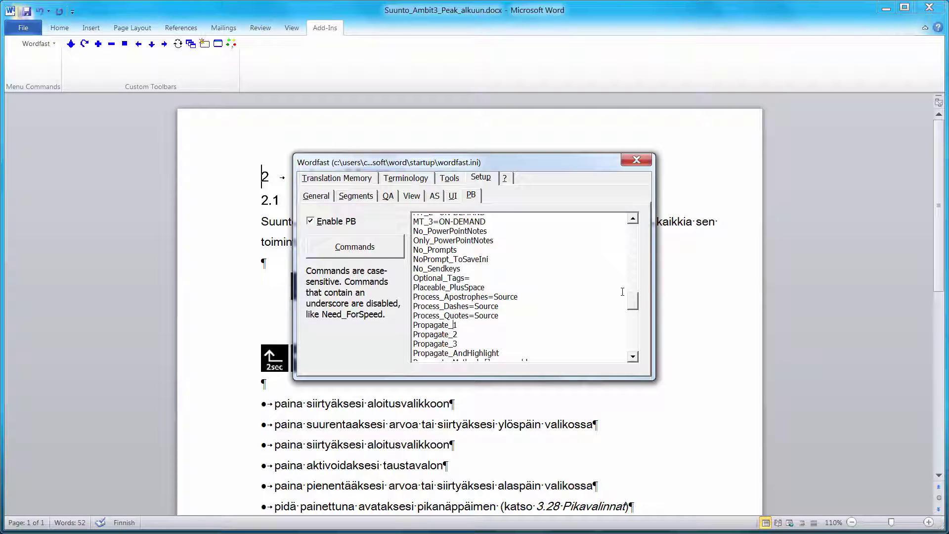
{"action": "key", "text": "BackSpace"}
{"action": "left_click", "coordinate": [637, 161]}
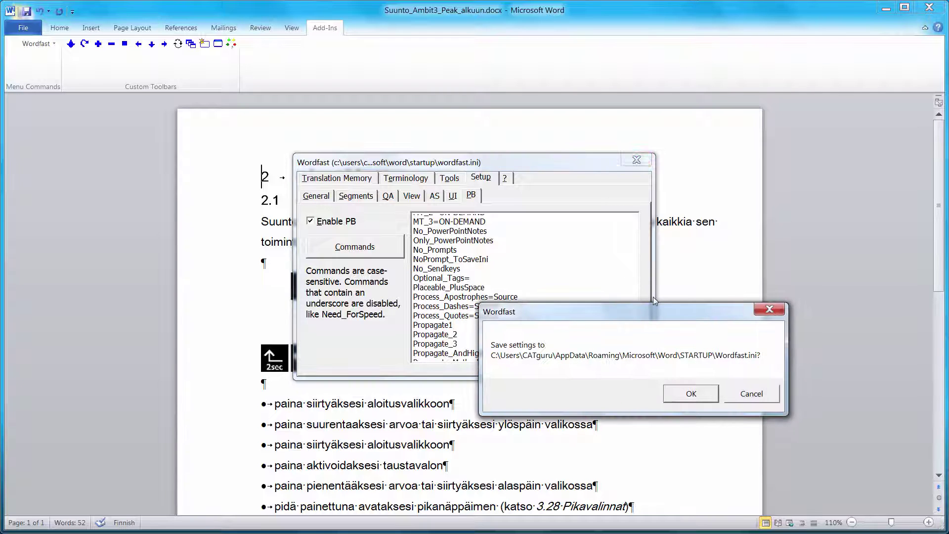
{"action": "left_click", "coordinate": [690, 394]}
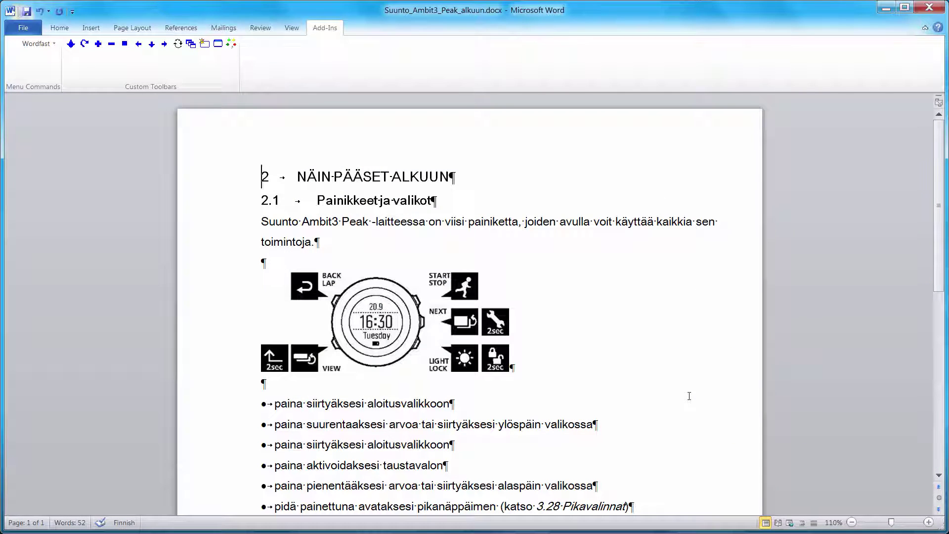
Start translation at the NÄIN PÄÄSET ALKUUN heading, accepting the Draft view switch.
{"action": "left_click", "coordinate": [334, 174]}
{"action": "left_click", "coordinate": [72, 48]}
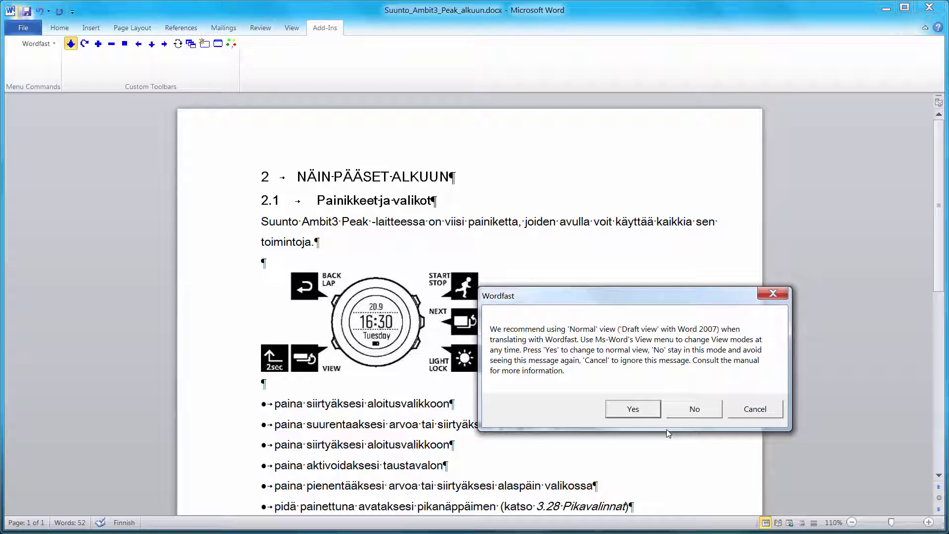
{"action": "left_click", "coordinate": [633, 410]}
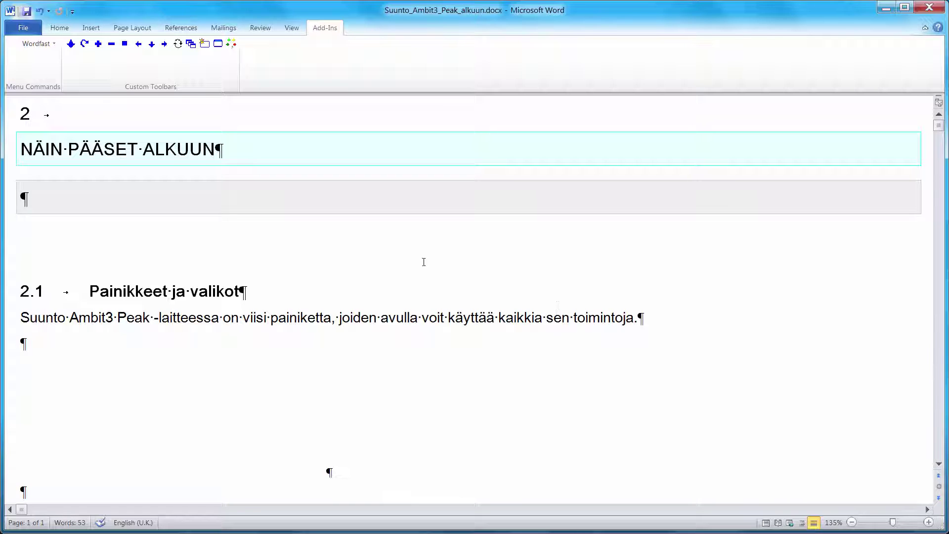
Translate the heading as GETTING STARTED, then insert glossary term 'button' in Painikkeet ja valikot.
{"action": "type", "text": "GETTING STARTED"}
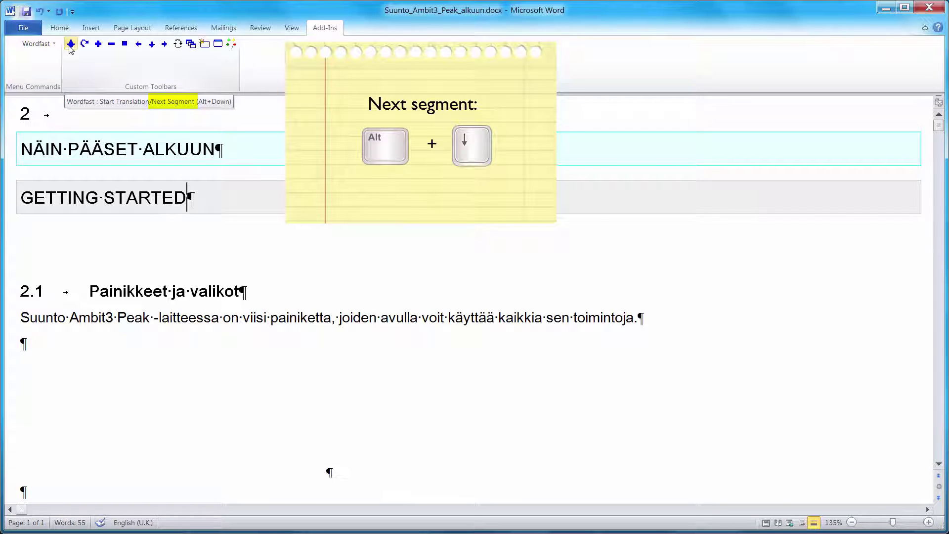
{"action": "left_click", "coordinate": [70, 44]}
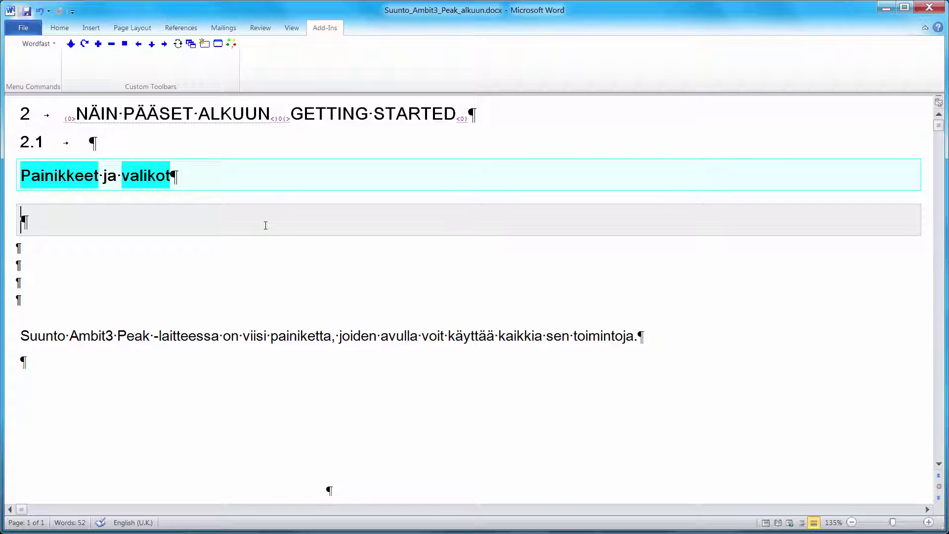
{"action": "type", "text": "bu"}
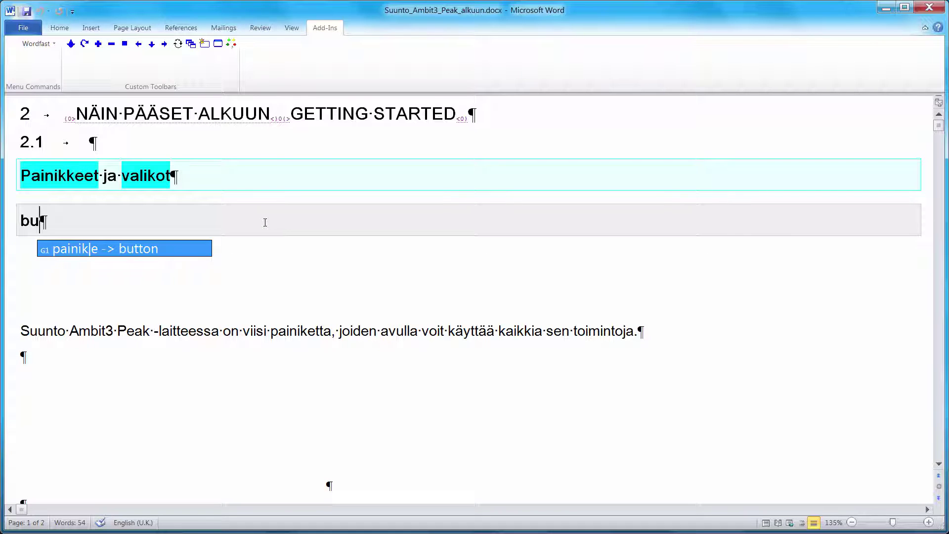
{"action": "key", "text": "Return"}
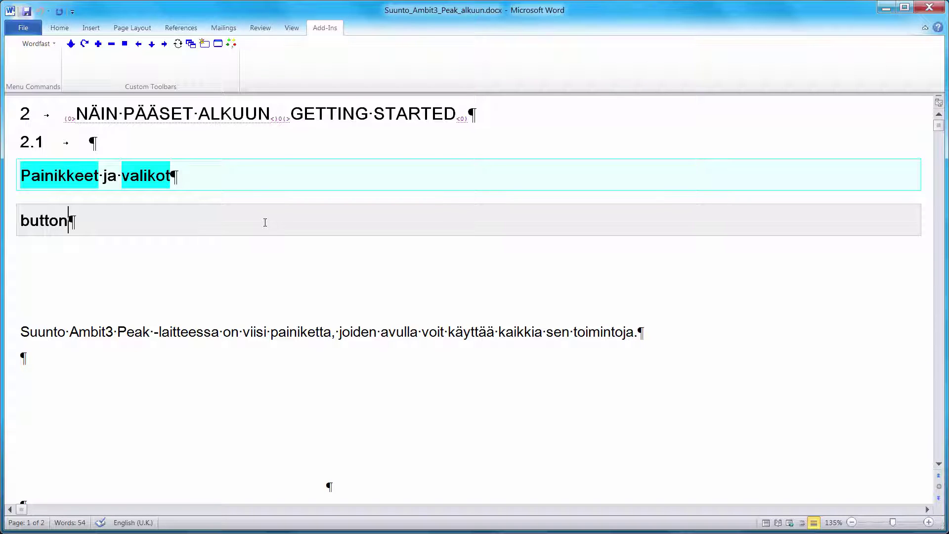
Delete 'button' and reinsert it from the glossary suggestion after typing 'pa'.
{"action": "key", "text": "ctrl+BackSpace"}
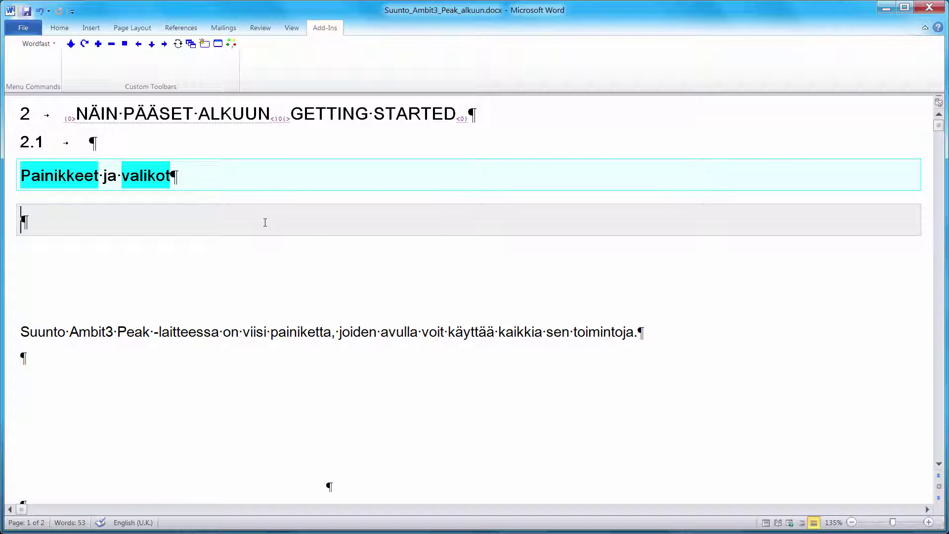
{"action": "type", "text": "pa"}
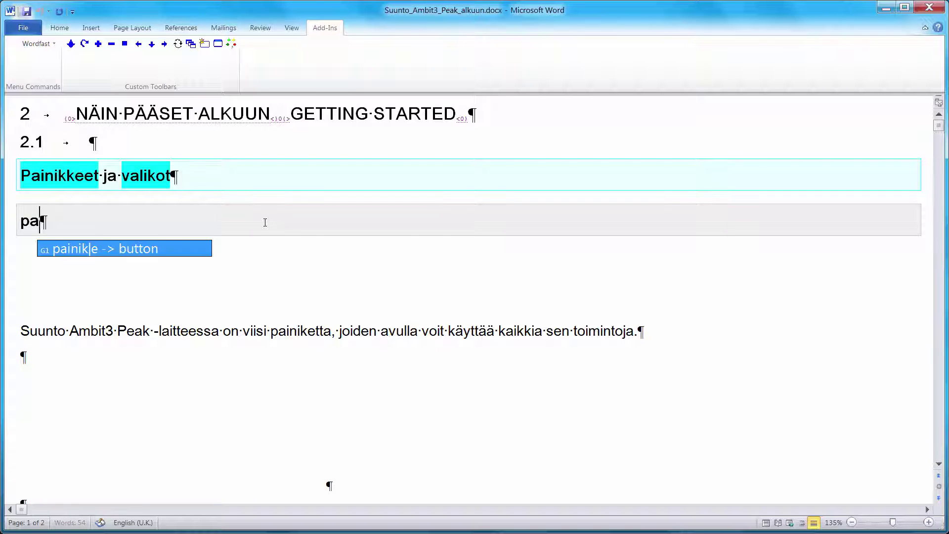
{"action": "key", "text": "Return"}
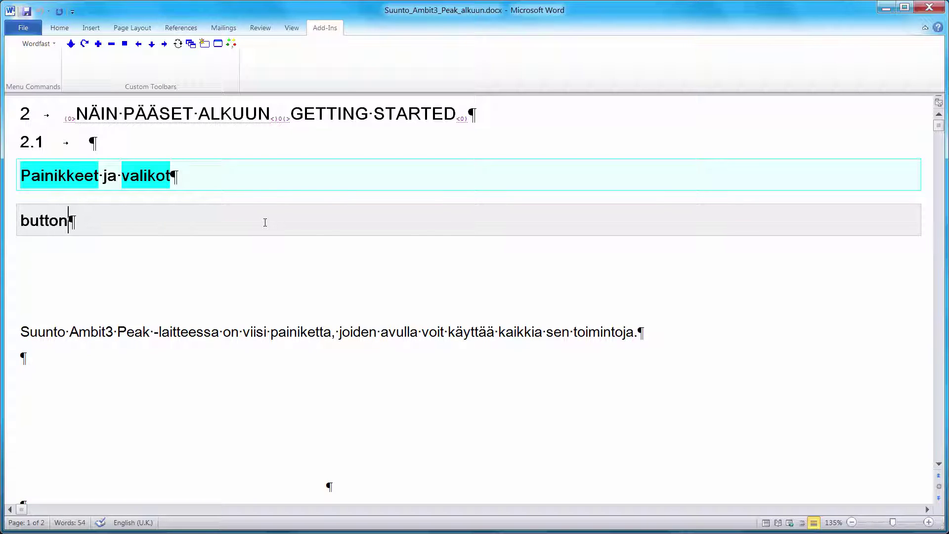
Turn the copied heading Painikkeet ja valikot into 'Buttons and menus', pluralising and capitalising.
{"action": "key", "text": "ctrl+BackSpace"}
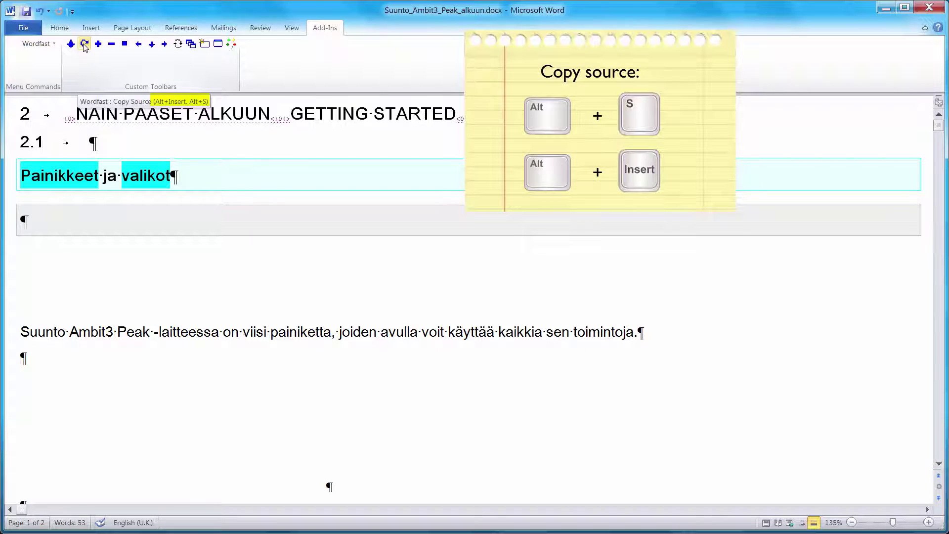
{"action": "left_click", "coordinate": [85, 46]}
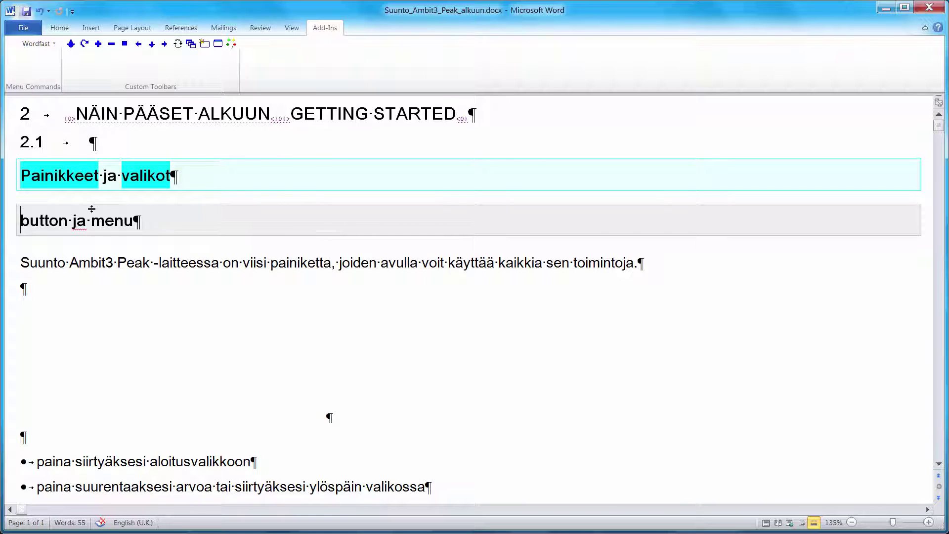
{"action": "key", "text": "ctrl+Right"}
{"action": "key", "text": "shift+Right"}
{"action": "key", "text": "shift+Right"}
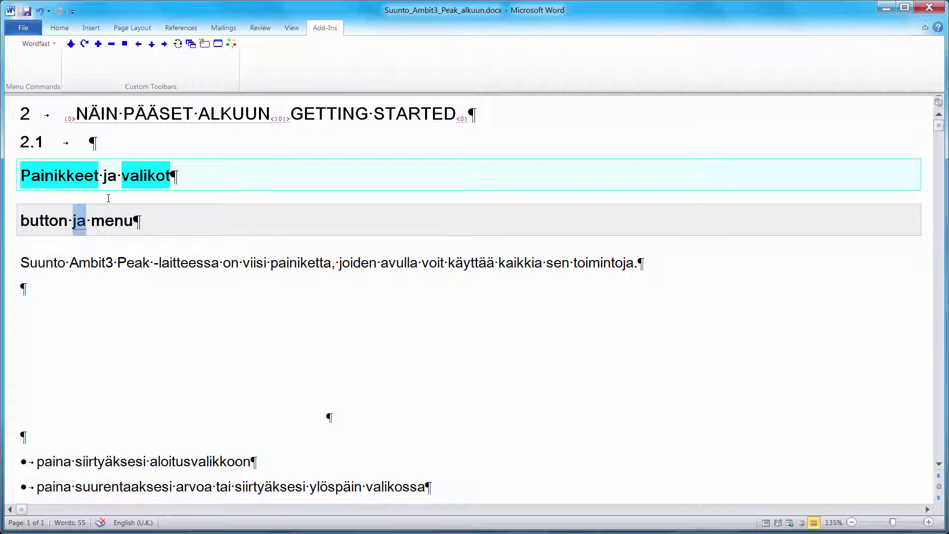
{"action": "type", "text": "and"}
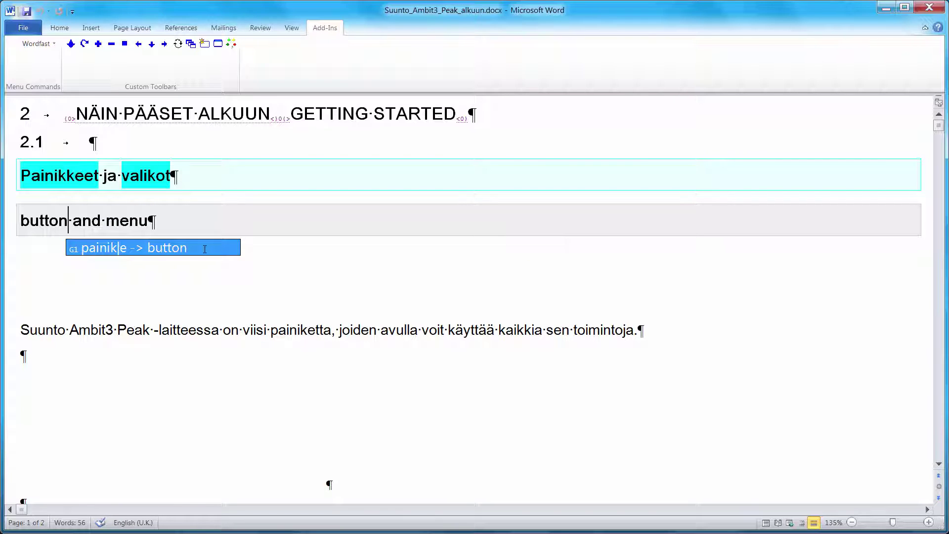
{"action": "type", "text": "s"}
{"action": "left_click", "coordinate": [162, 221]}
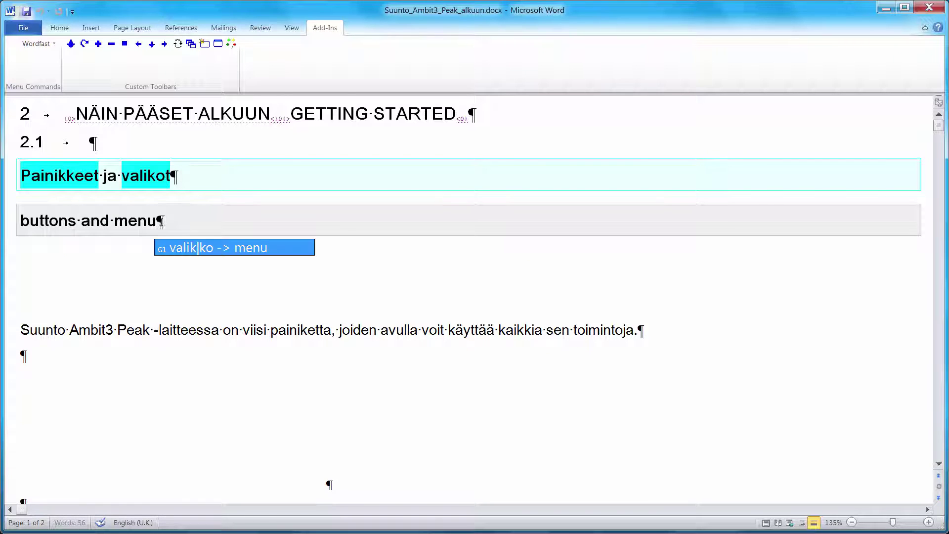
{"action": "type", "text": "s"}
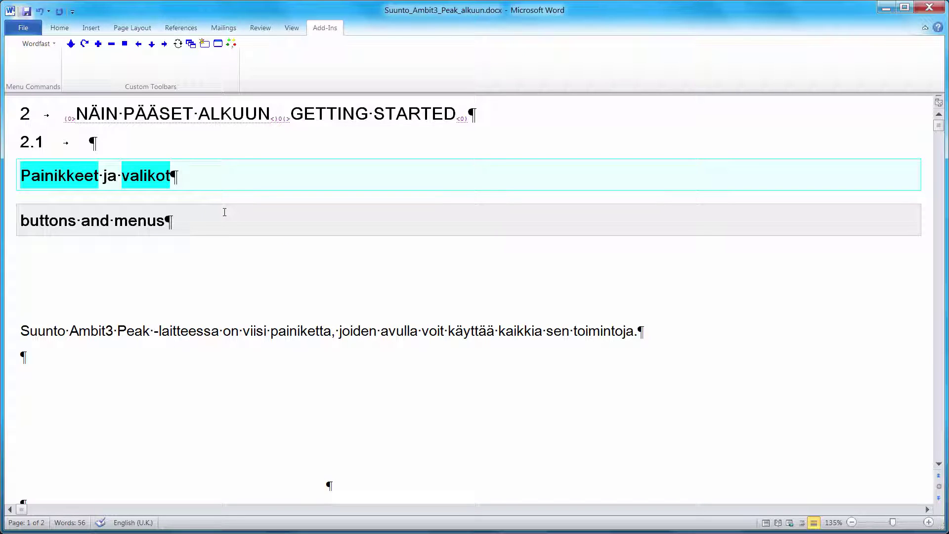
{"action": "key", "text": "shift+F3"}
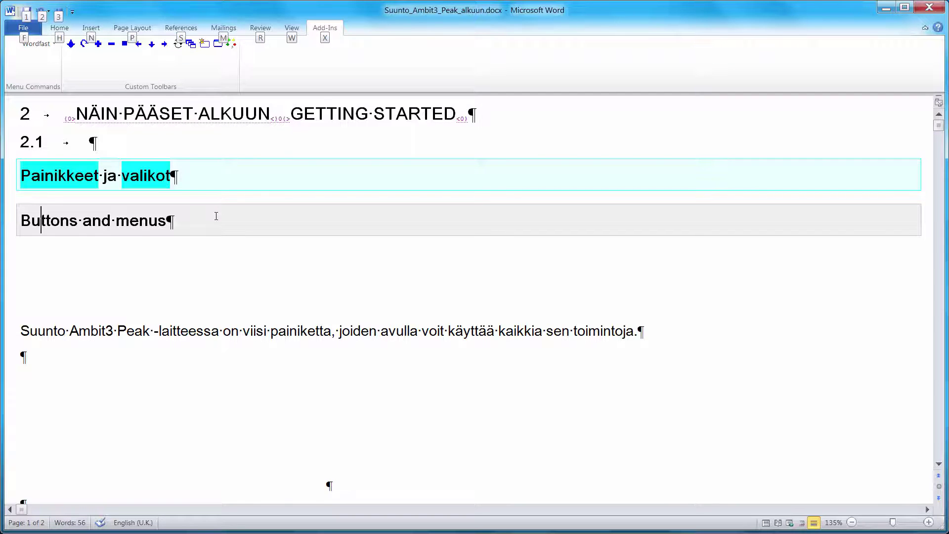
Translate the intro as 'Suunto Ambit3 Peak has five buttons which allow you to access all the features.'.
{"action": "key", "text": "alt+Down"}
{"action": "type", "text": "Suunto Ambit3 Peak has five buttons which allow you to access all the features."}
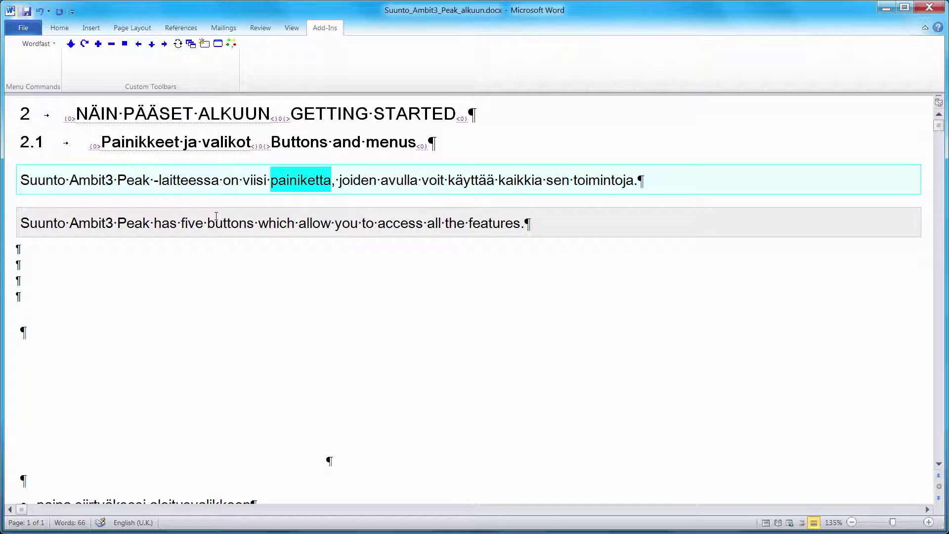
{"action": "key", "text": "alt+Down"}
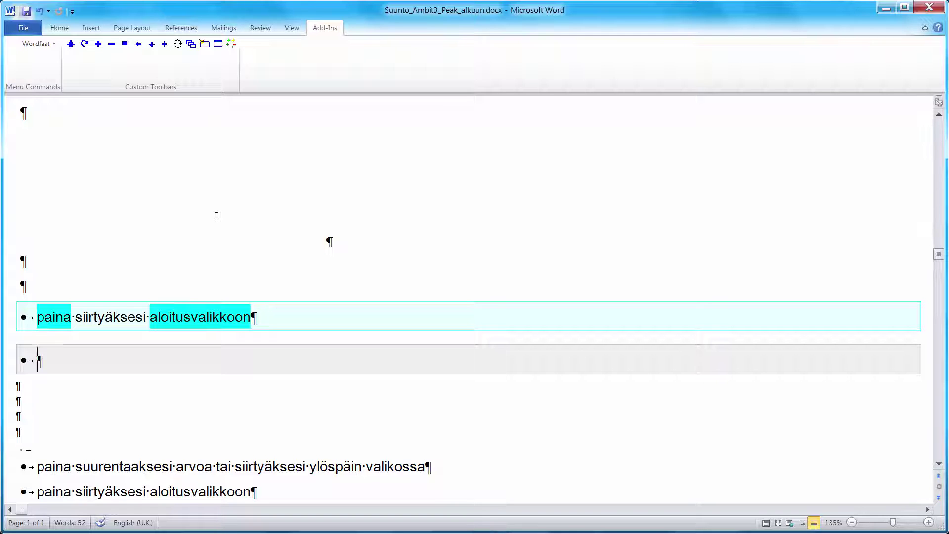
Translate the first button bullet from a glossary draft, replacing siirtyäksesi with 'access the'.
{"action": "key", "text": "alt+Insert"}
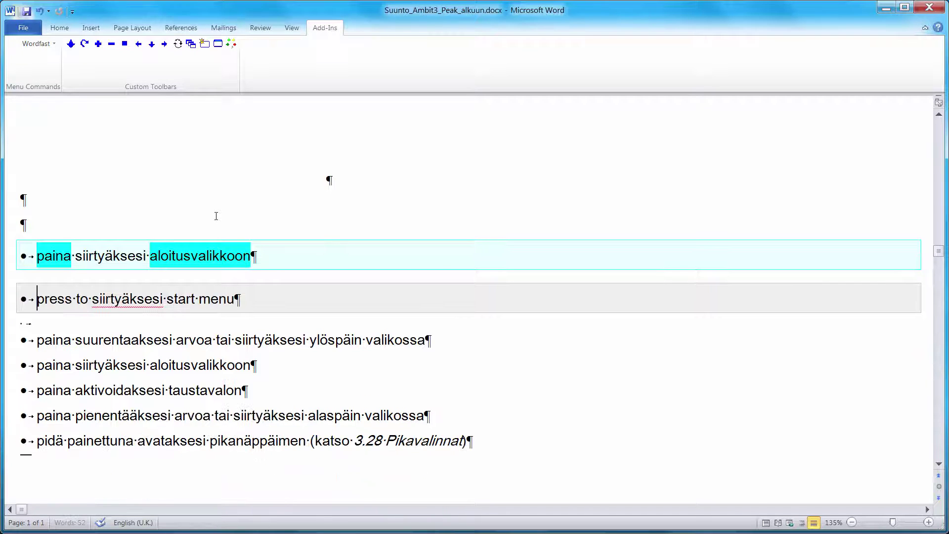
{"action": "key", "text": "Right"}
{"action": "key", "text": "Right"}
{"action": "key", "text": "Right"}
{"action": "key", "text": "Right"}
{"action": "key", "text": "Right"}
{"action": "key", "text": "Right"}
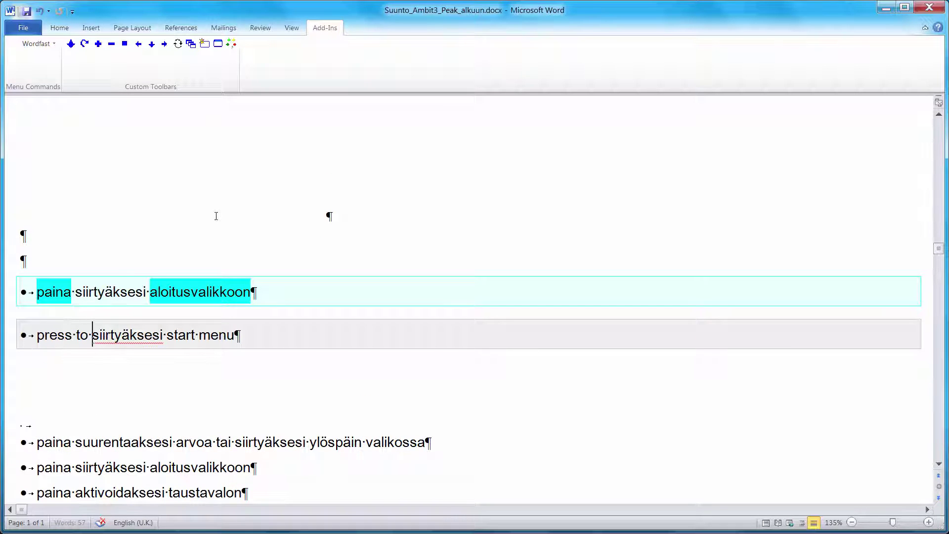
{"action": "key", "text": "shift+Right"}
{"action": "key", "text": "shift+Right"}
{"action": "key", "text": "shift+Right"}
{"action": "key", "text": "shift+Right"}
{"action": "key", "text": "shift+Right"}
{"action": "key", "text": "shift+Right"}
{"action": "key", "text": "shift+Right"}
{"action": "key", "text": "shift+Right"}
{"action": "key", "text": "shift+Right"}
{"action": "key", "text": "shift+Right"}
{"action": "key", "text": "shift+Right"}
{"action": "key", "text": "shift+Right"}
{"action": "type", "text": "access the"}
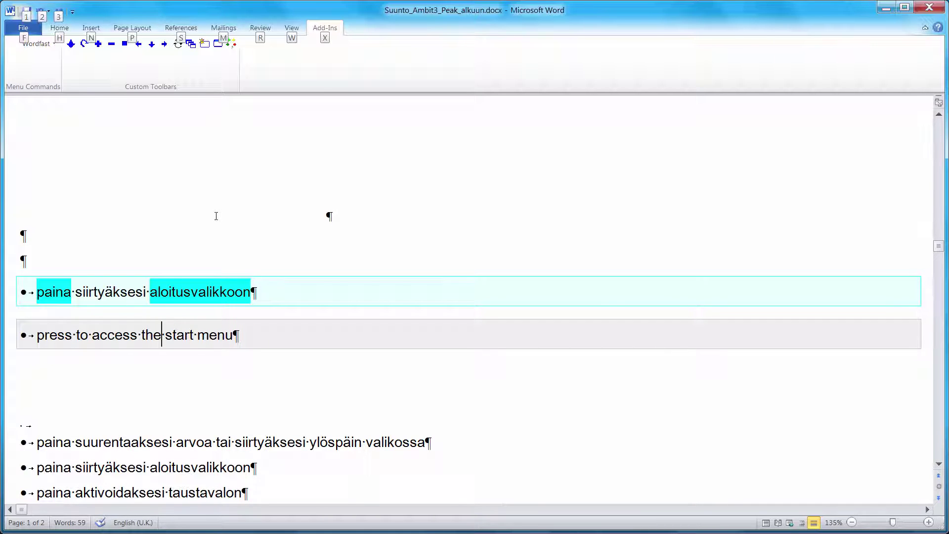
{"action": "key", "text": "alt+Down"}
Translate the next bullet as 'press to increase a value or move up in the menu'.
{"action": "type", "text": "pa"}
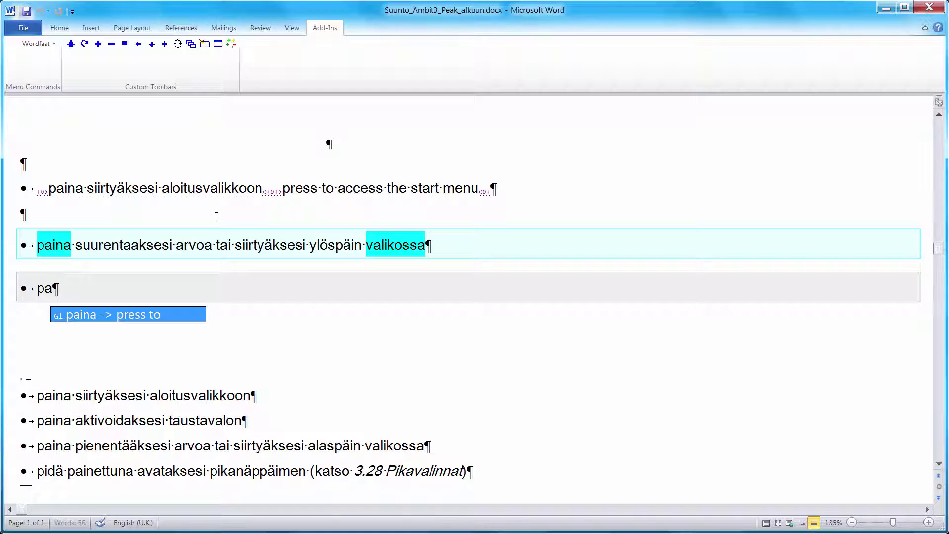
{"action": "key", "text": "Return"}
{"action": "type", "text": "increase a value or move up in the "}
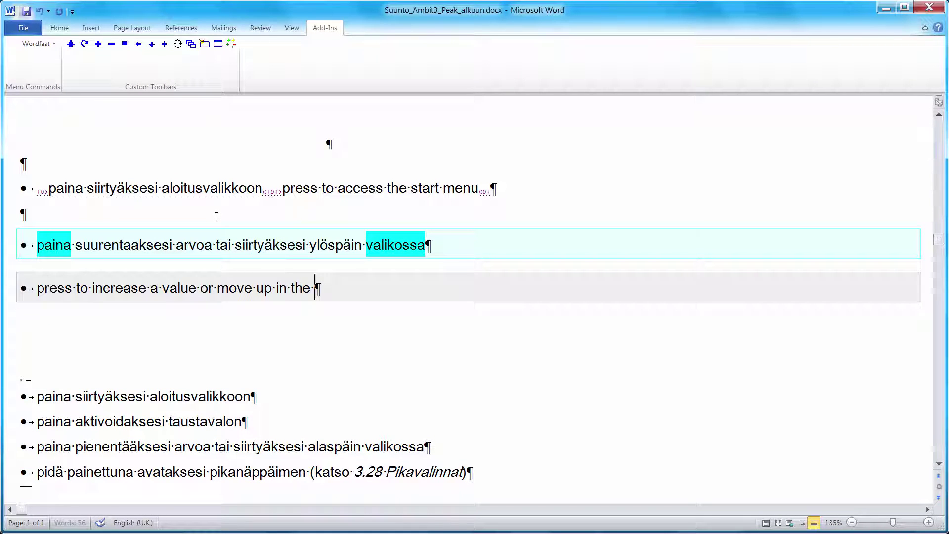
{"action": "type", "text": "va"}
{"action": "key", "text": "Return"}
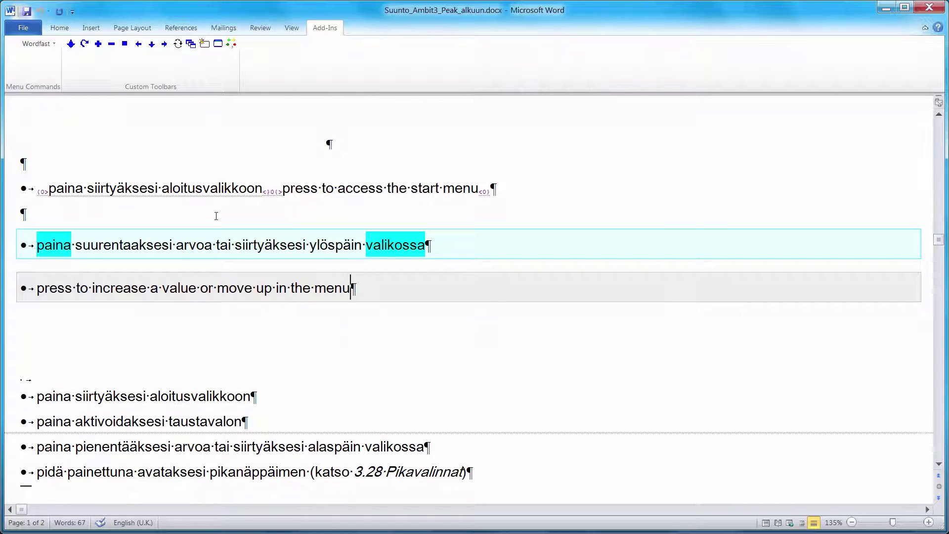
{"action": "key", "text": "alt+Down"}
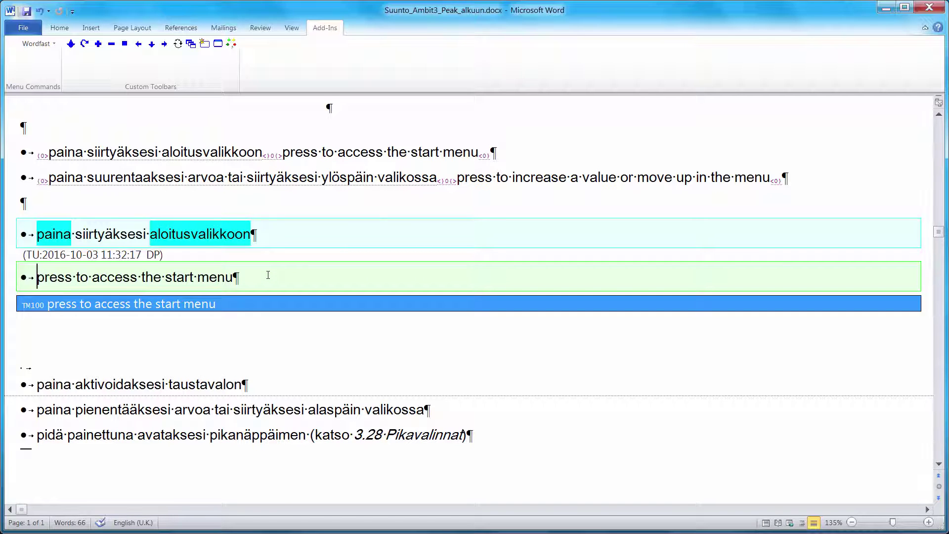
Accept the 100% memory match and begin the backlight bullet with 'press to access the'.
{"action": "key", "text": "alt+Down"}
{"action": "type", "text": "pr"}
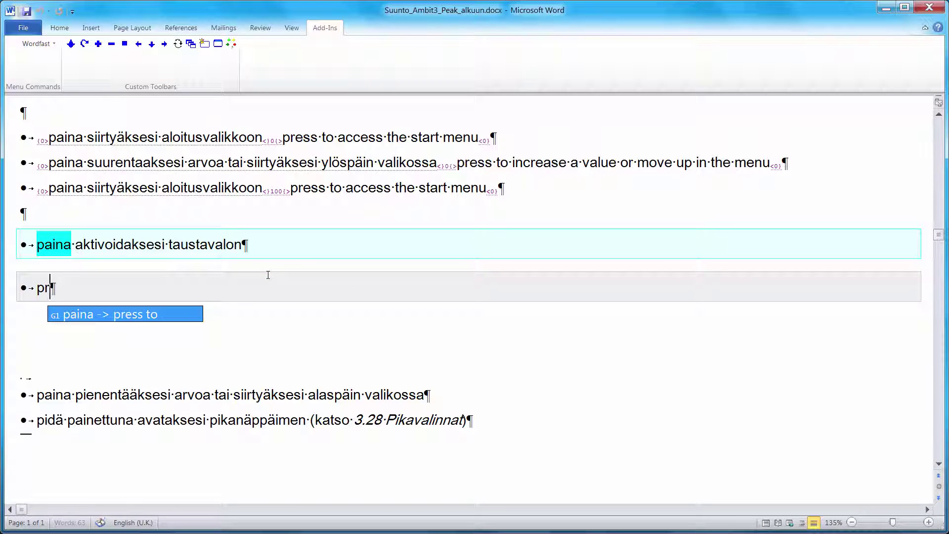
{"action": "type", "text": "ess to access the"}
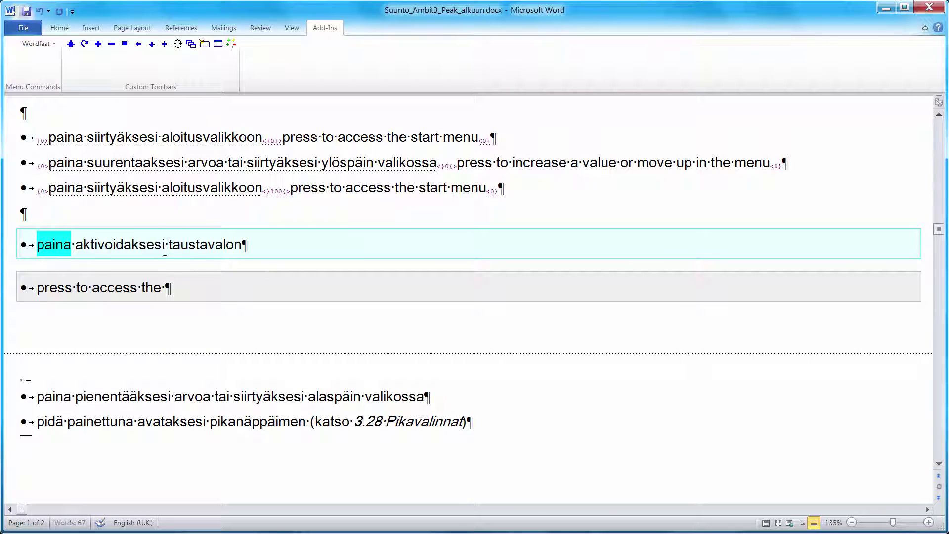
{"action": "left_click_drag", "start_coordinate": [169, 246], "coordinate": [235, 247]}
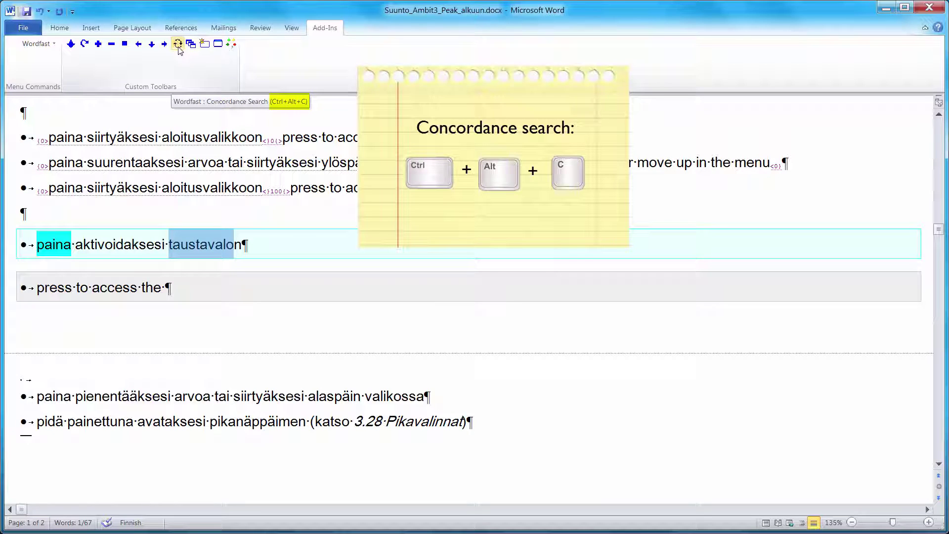
Finish the bullet as 'press to access the backlight' using 'backlight' from a taustavalo concordance result.
{"action": "left_click", "coordinate": [178, 45]}
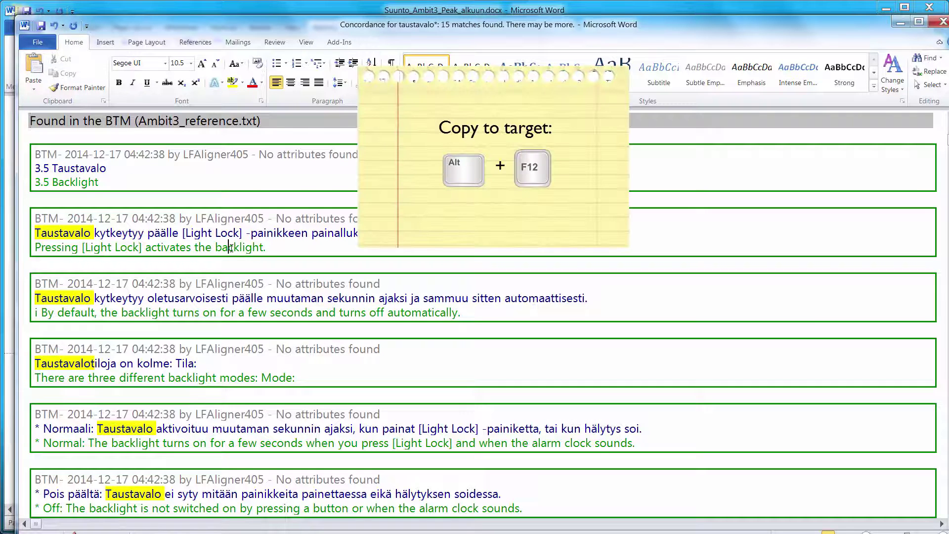
{"action": "double_click", "coordinate": [231, 248]}
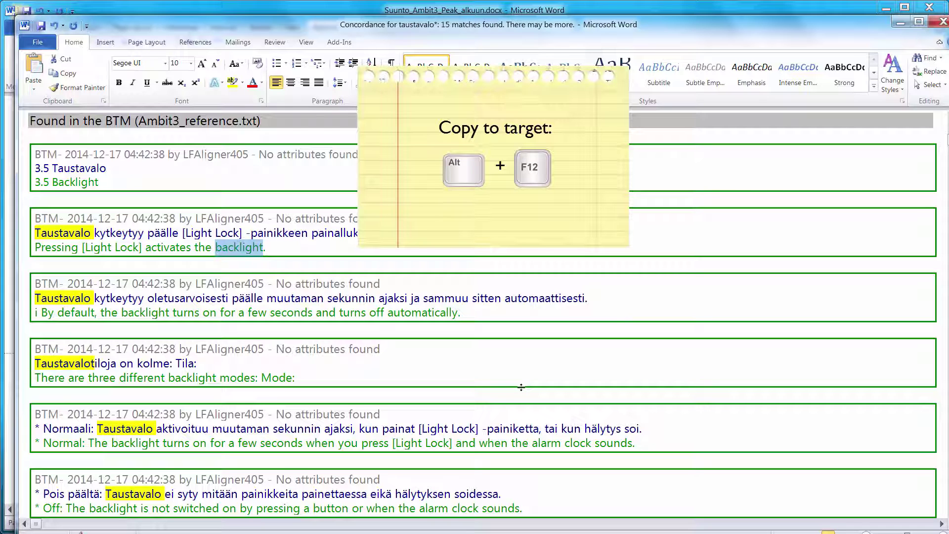
{"action": "key", "text": "alt+F12"}
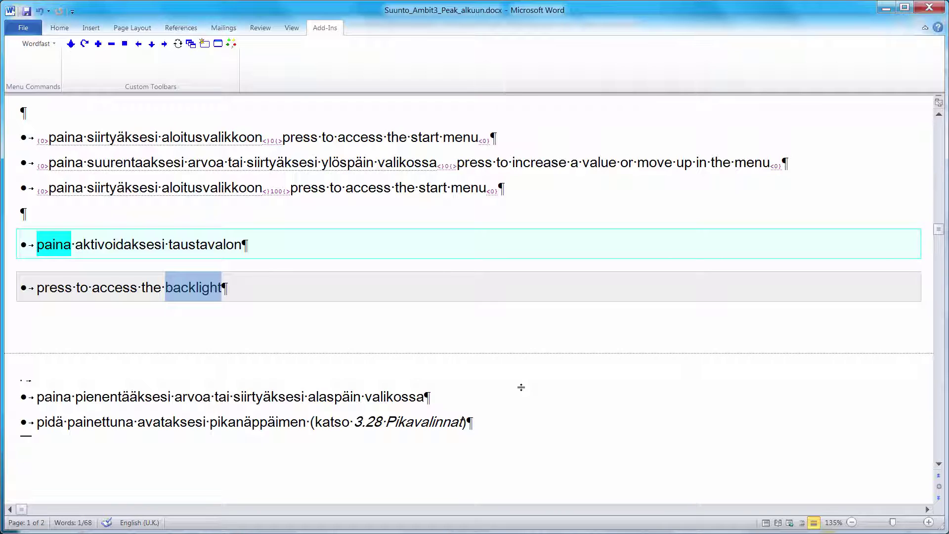
{"action": "left_click", "coordinate": [255, 295]}
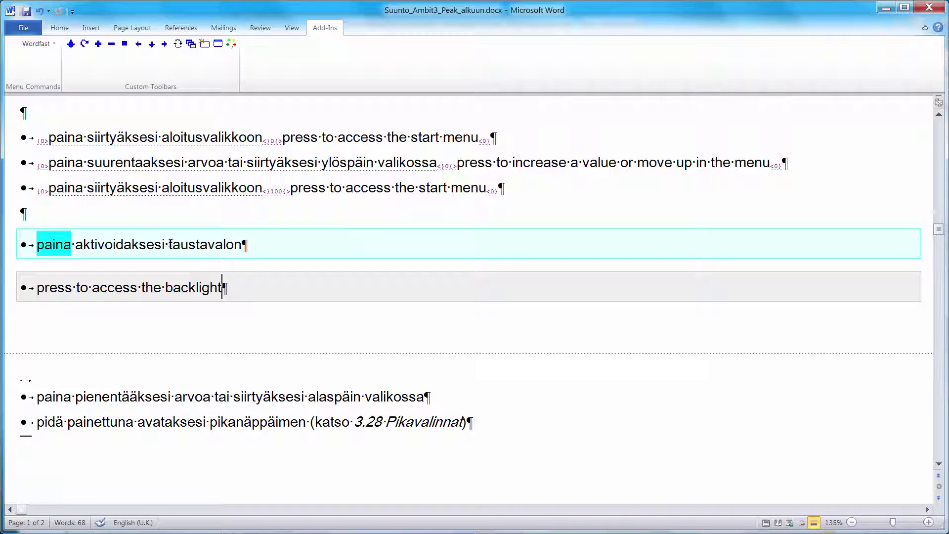
Create the glossary entry taustavalo* → backlight from the selected source and target terms.
{"action": "left_click_drag", "start_coordinate": [169, 242], "coordinate": [234, 244]}
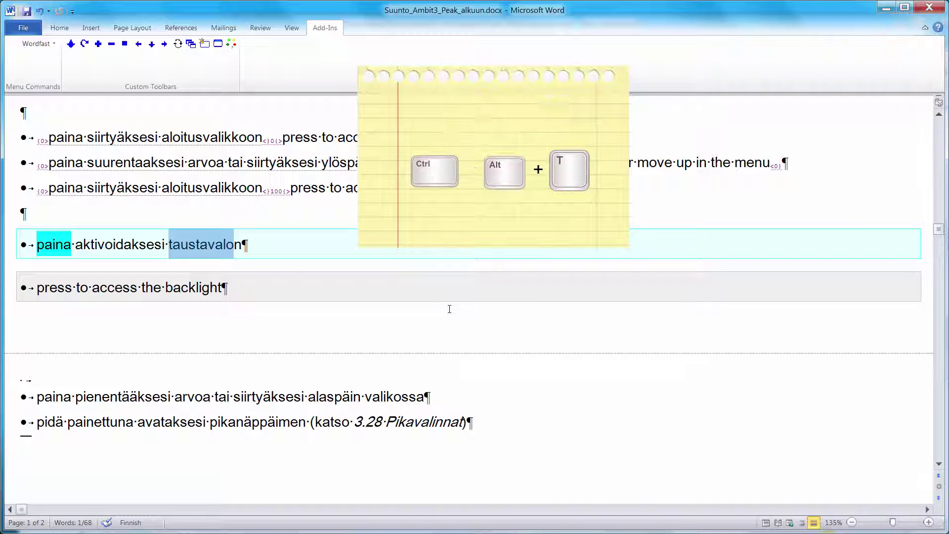
{"action": "key", "text": "ctrl+alt+t"}
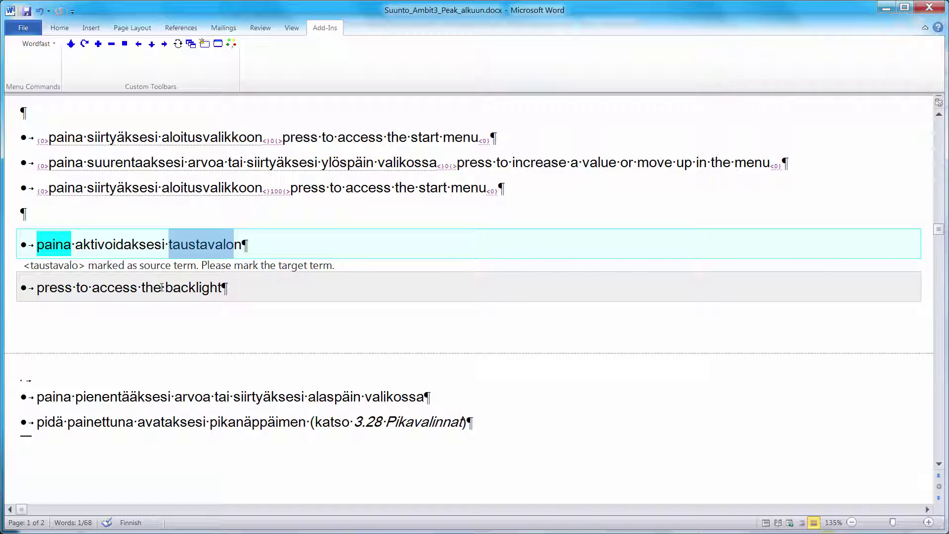
{"action": "left_click_drag", "start_coordinate": [164, 288], "coordinate": [304, 303]}
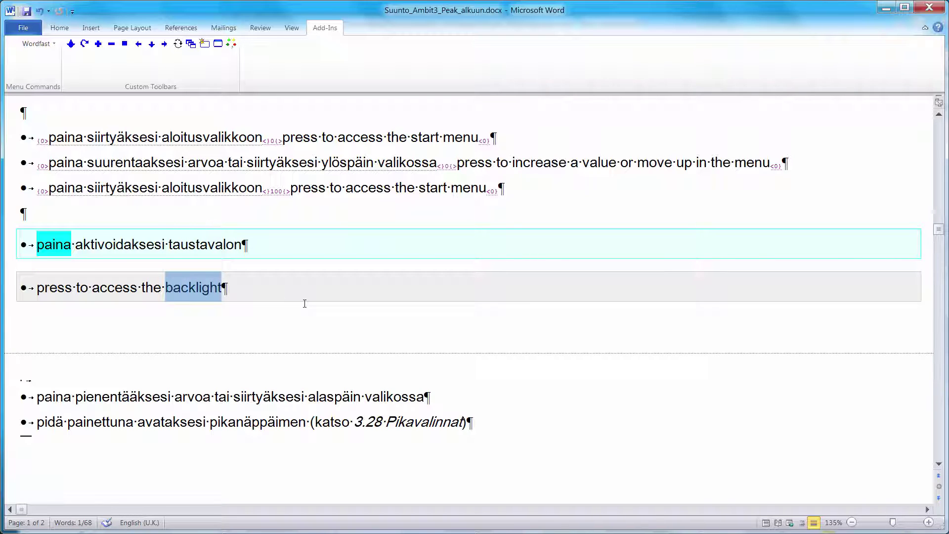
{"action": "key", "text": "ctrl+alt+t"}
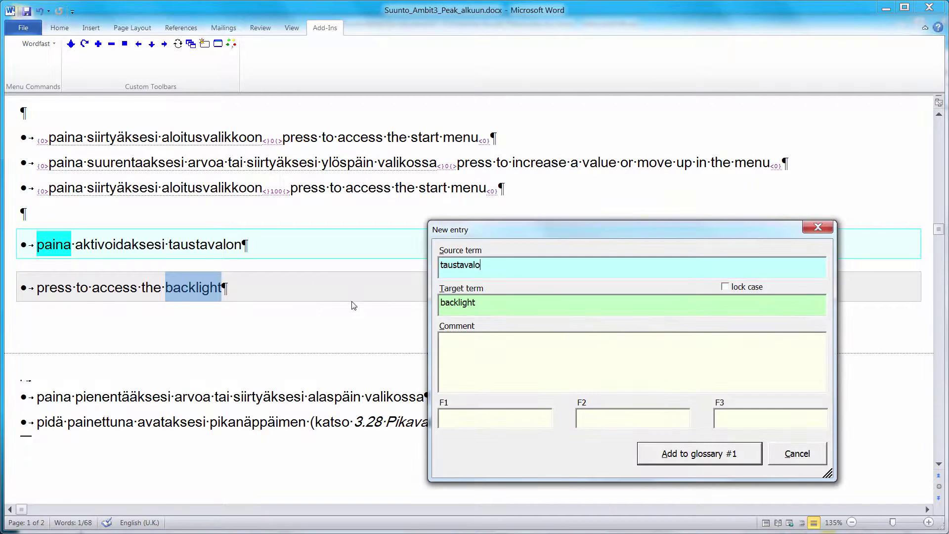
{"action": "left_click_drag", "start_coordinate": [506, 233], "coordinate": [449, 197]}
{"action": "left_click", "coordinate": [436, 230]}
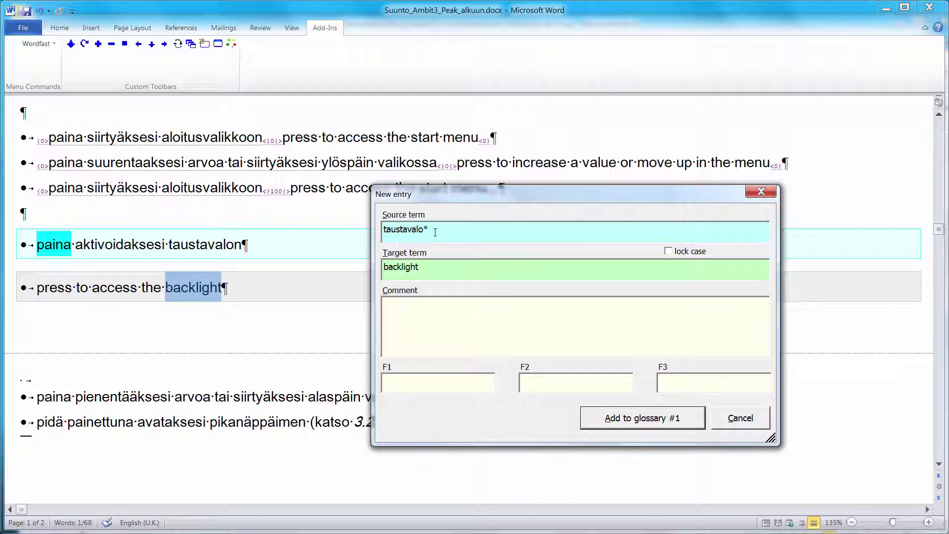
{"action": "type", "text": "*"}
{"action": "left_click", "coordinate": [639, 418]}
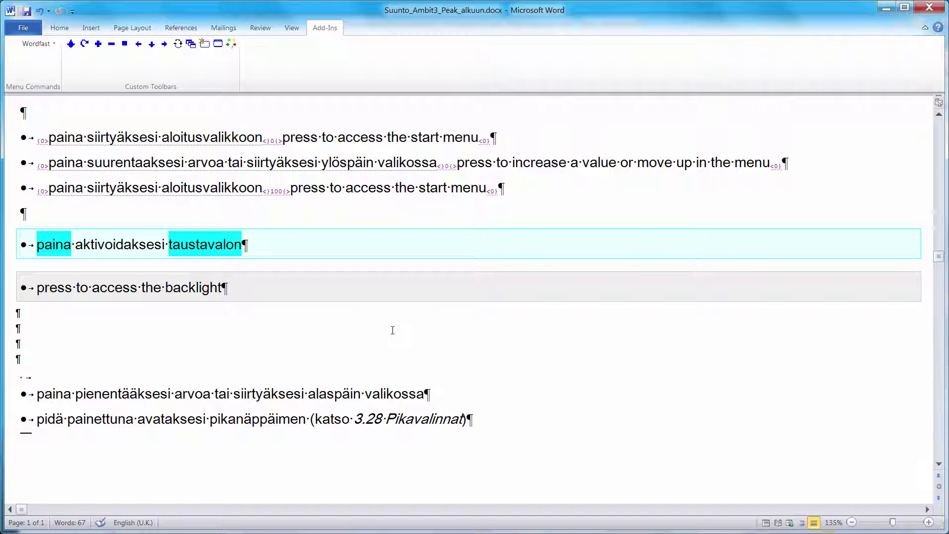
Insert the English line from a concordance search on siirtyäksesi into the pienentääksesi bullet's target.
{"action": "key", "text": "alt+Down"}
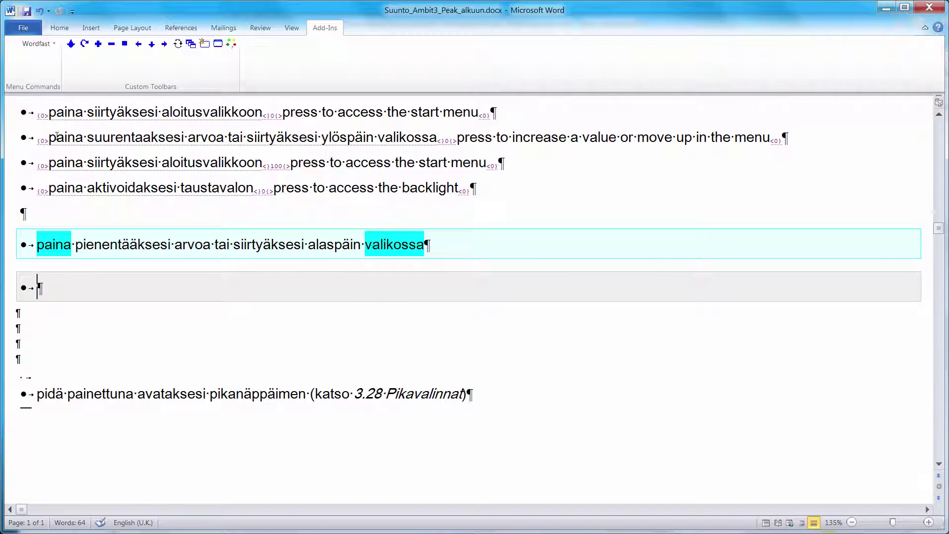
{"action": "left_click_drag", "start_coordinate": [49, 137], "coordinate": [413, 137]}
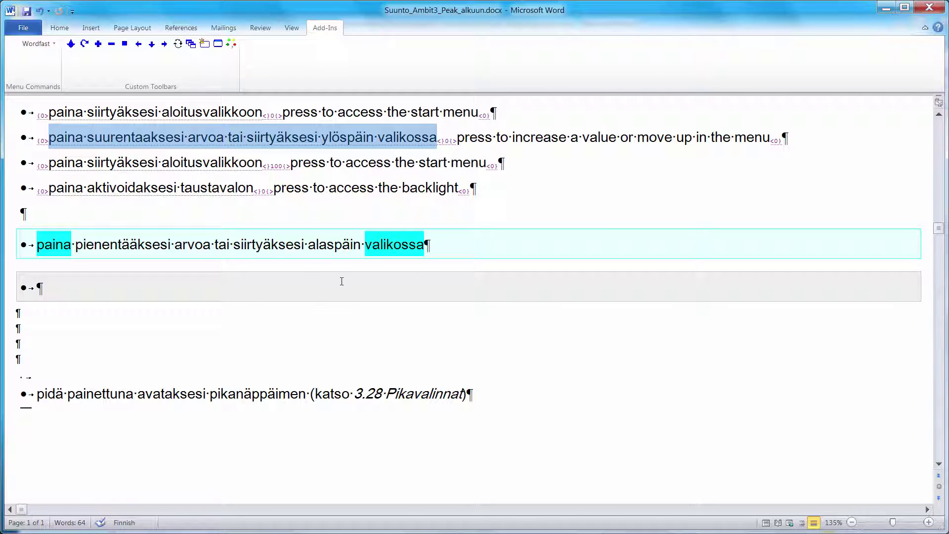
{"action": "left_click", "coordinate": [295, 290]}
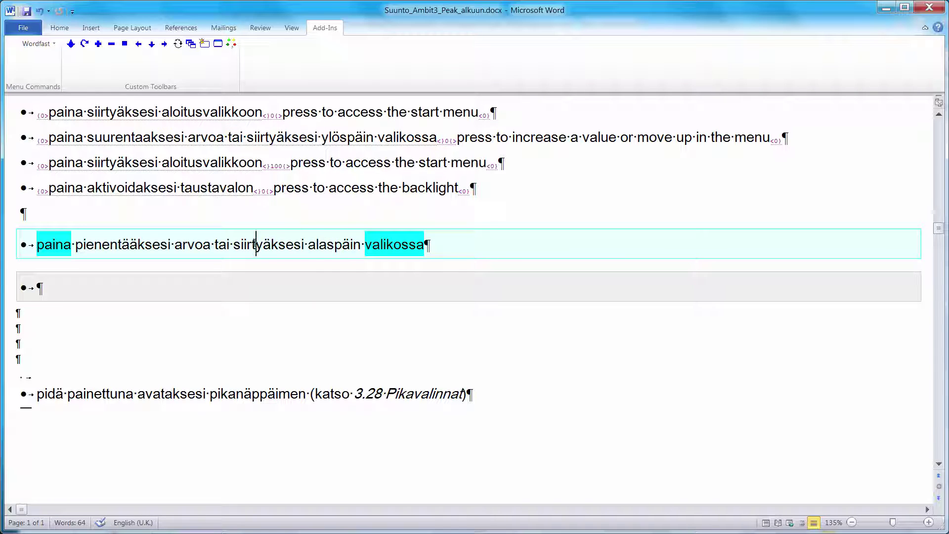
{"action": "double_click", "coordinate": [255, 243]}
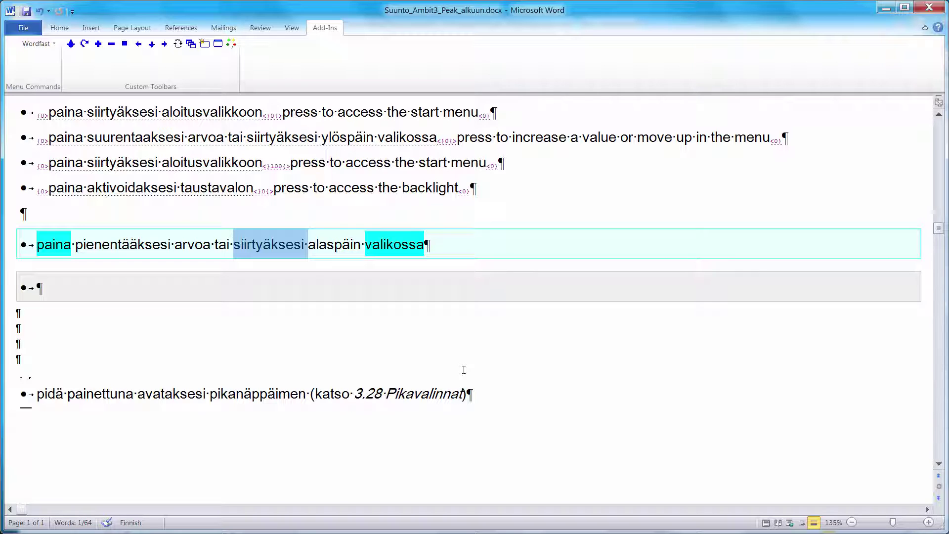
{"action": "key", "text": "ctrl+alt+c"}
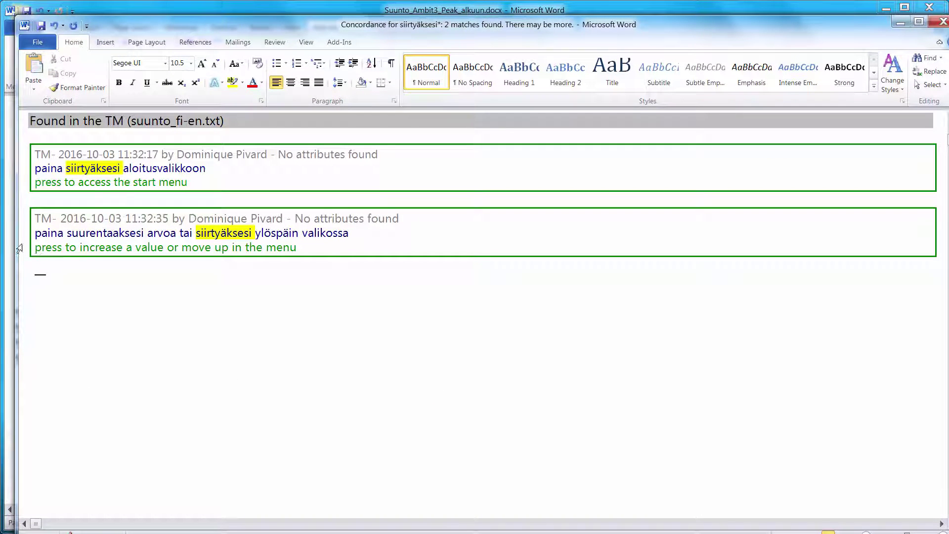
{"action": "left_click_drag", "start_coordinate": [36, 248], "coordinate": [292, 247]}
{"action": "key", "text": "Escape"}
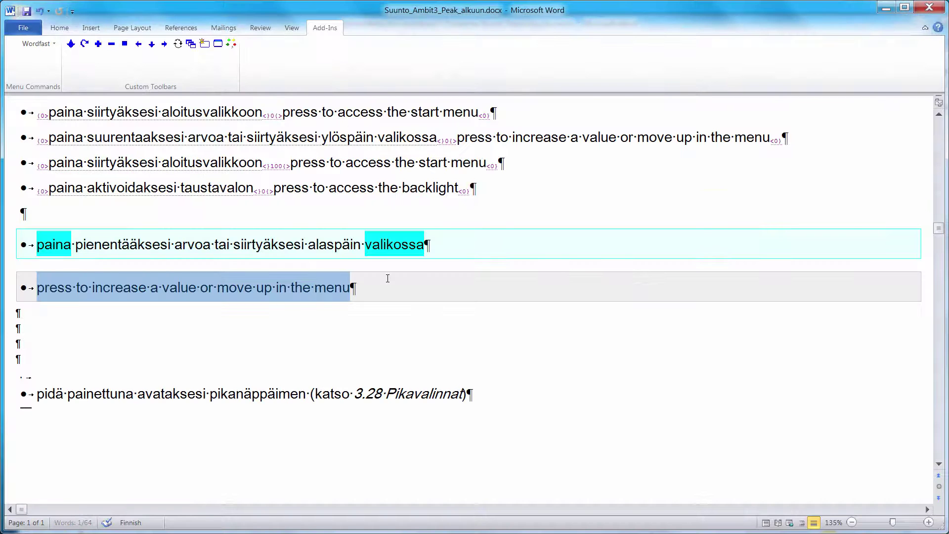
Change 'increase' to 'decrease' and 'up' to 'down' in the inserted line.
{"action": "key", "text": "Right"}
{"action": "key", "text": "Right"}
{"action": "key", "text": "Right"}
{"action": "key", "text": "Right"}
{"action": "key", "text": "Right"}
{"action": "key", "text": "Right"}
{"action": "key", "text": "Right"}
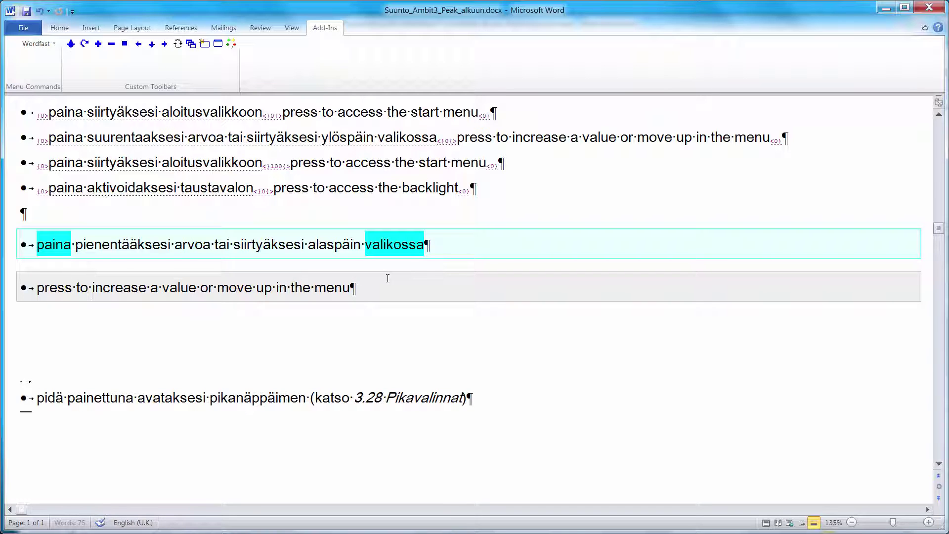
{"action": "key", "text": "shift+Right"}
{"action": "key", "text": "shift+Right"}
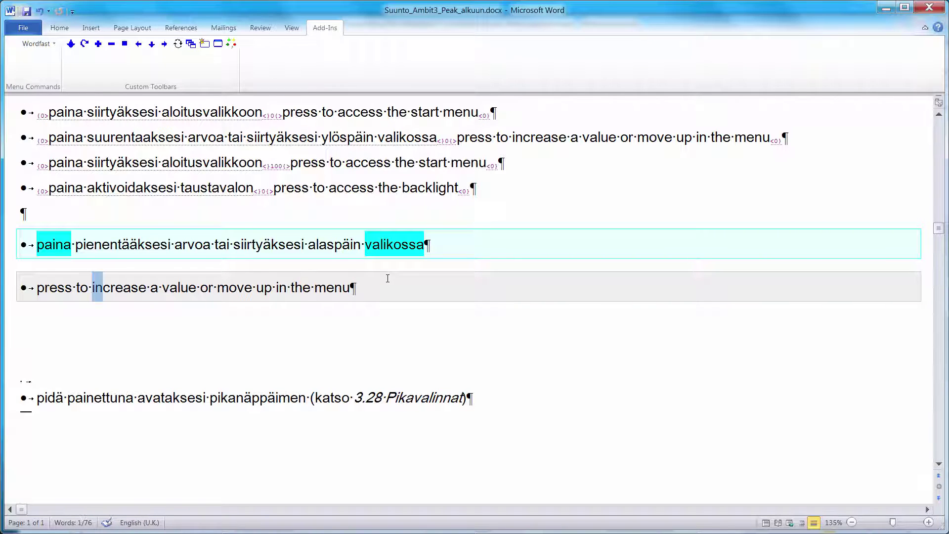
{"action": "type", "text": "de"}
{"action": "key", "text": "ctrl+Right"}
{"action": "key", "text": "ctrl+Right"}
{"action": "key", "text": "ctrl+Right"}
{"action": "key", "text": "ctrl+Right"}
{"action": "key", "text": "ctrl+Right"}
{"action": "key", "text": "Right"}
{"action": "key", "text": "shift+Right"}
{"action": "key", "text": "shift+Right"}
{"action": "type", "text": "down"}
Translate the last bullet as 'keep pressed to access shortcut (see 3.28 Shortcuts)'.
{"action": "key", "text": "alt+Down"}
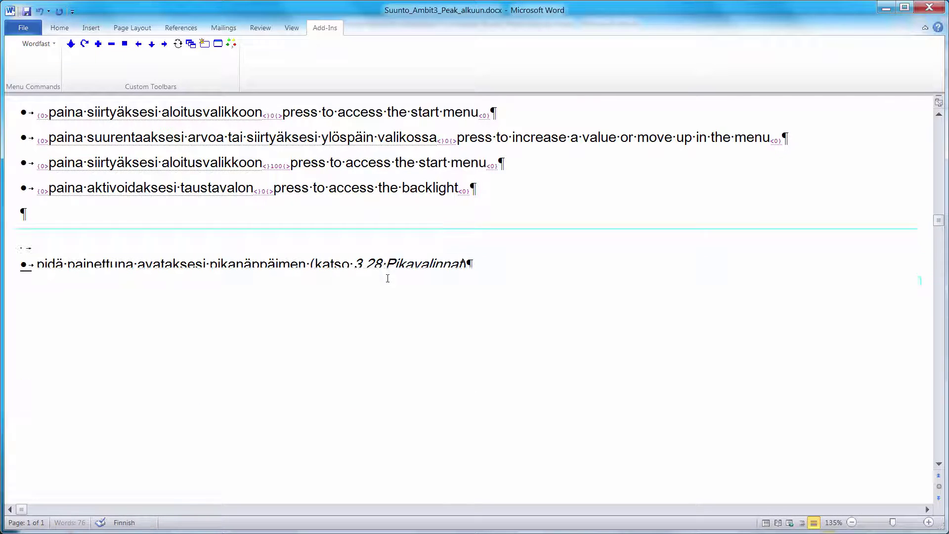
{"action": "type", "text": "pi"}
{"action": "key", "text": "Return"}
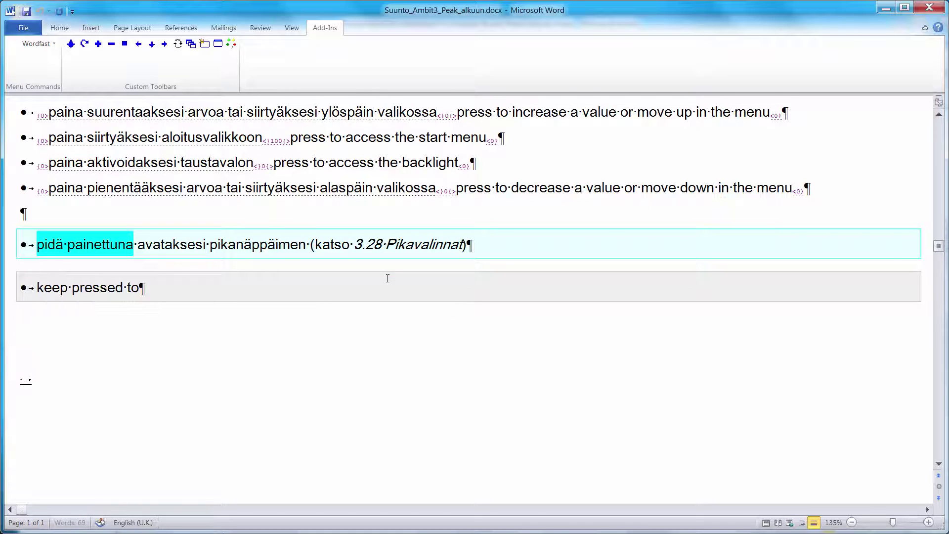
{"action": "type", "text": "access shortcut (see 3.28 Shortcuts)"}
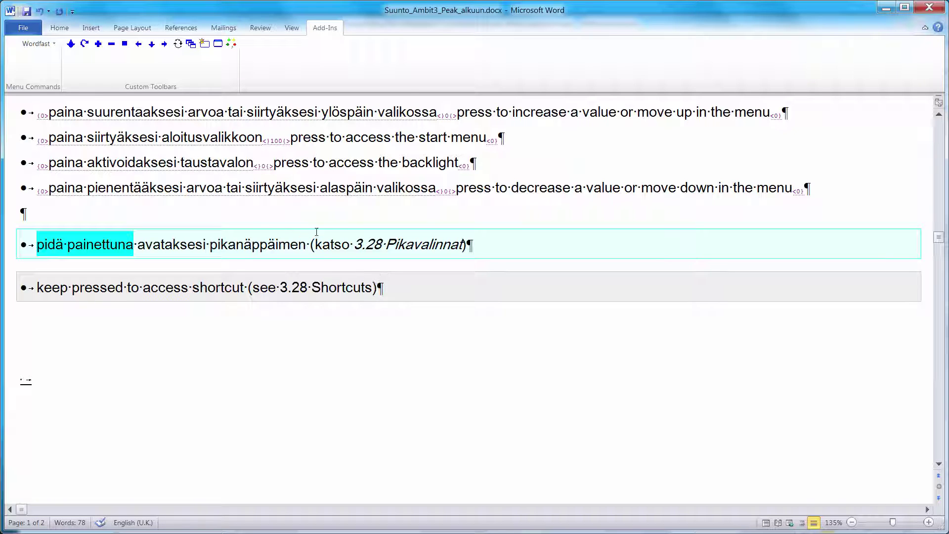
Italicize '3.28 Shortcuts' to match the source, close the segment and return to the document start.
{"action": "left_click_drag", "start_coordinate": [354, 244], "coordinate": [462, 244]}
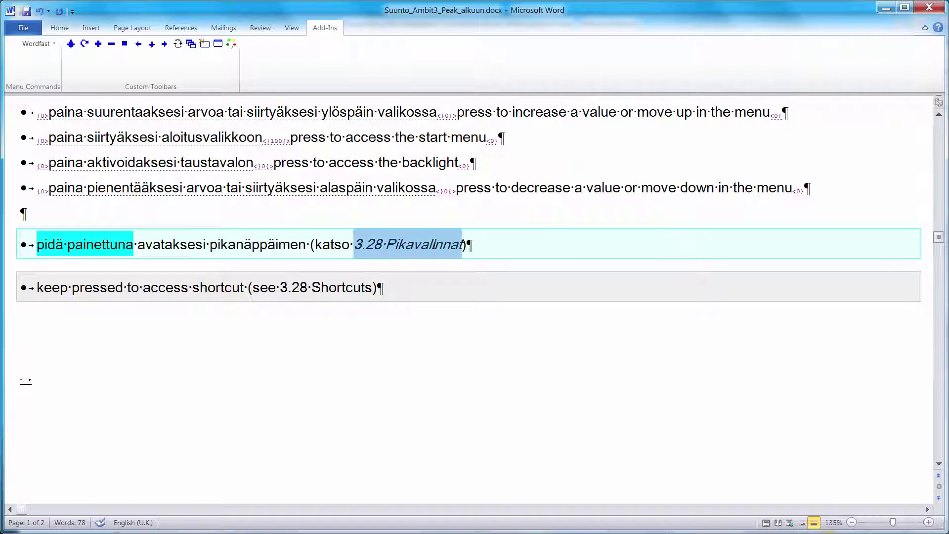
{"action": "left_click_drag", "start_coordinate": [280, 287], "coordinate": [347, 291]}
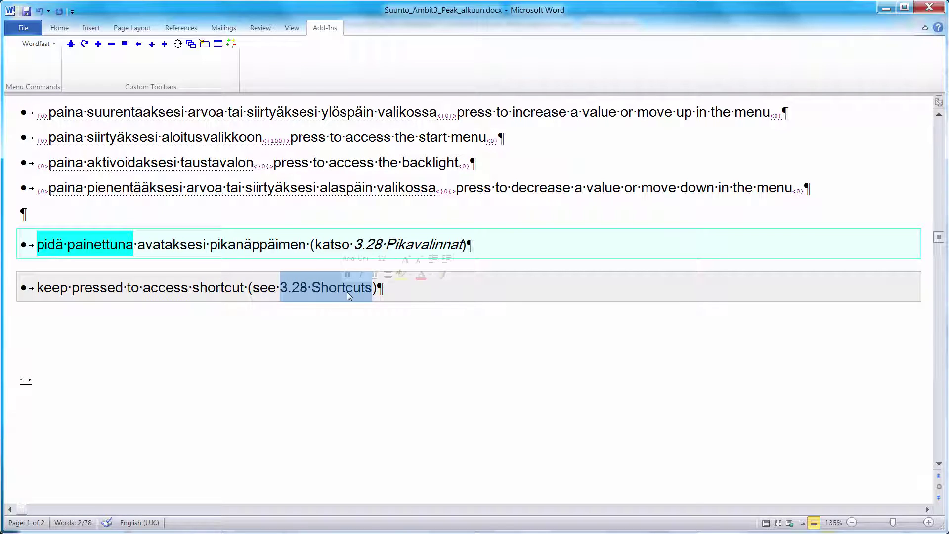
{"action": "key", "text": "ctrl+i"}
{"action": "left_click", "coordinate": [400, 287]}
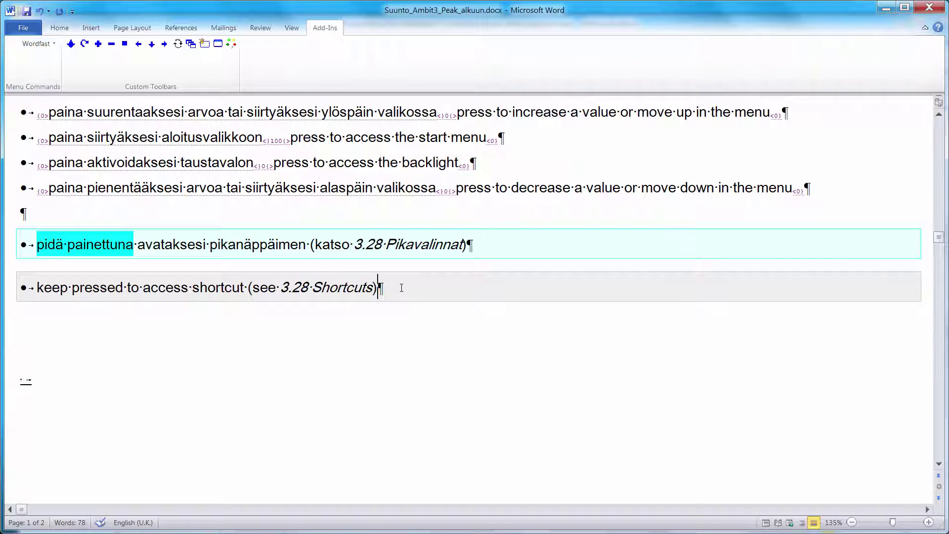
{"action": "key", "text": "alt+End"}
{"action": "key", "text": "ctrl+Home"}
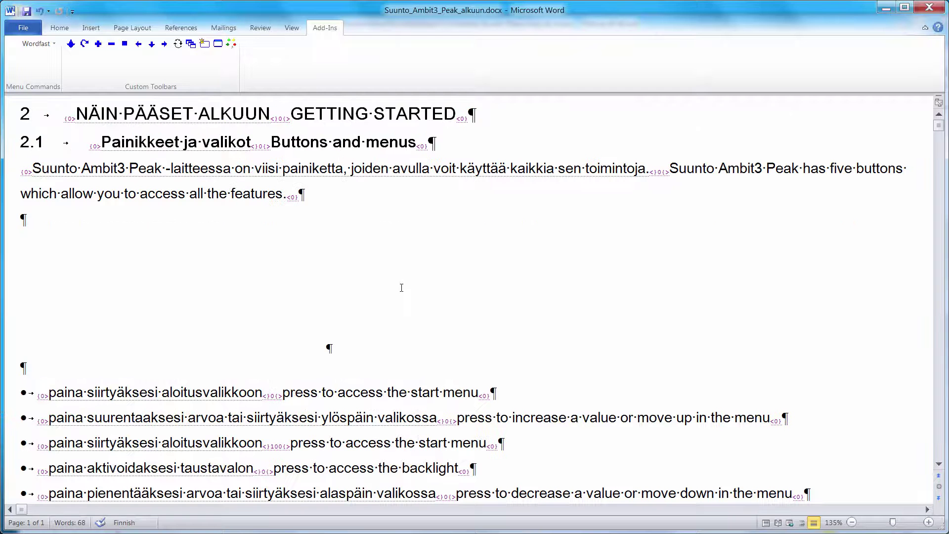
Switch to Print Layout, then hide and re-show the Finnish source texts with Ctrl+comma.
{"action": "left_click", "coordinate": [299, 29]}
{"action": "left_click", "coordinate": [19, 58]}
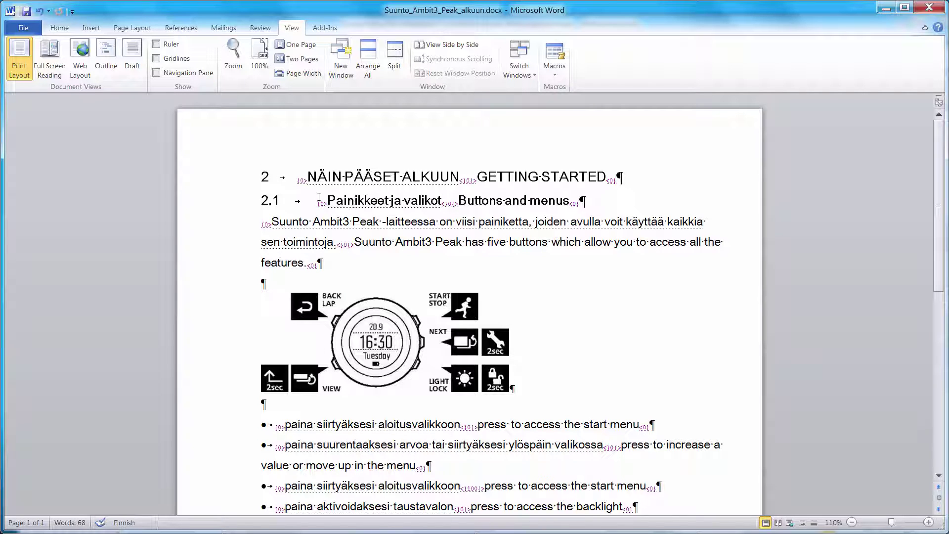
{"action": "left_click", "coordinate": [298, 181]}
{"action": "key", "text": "ctrl+comma"}
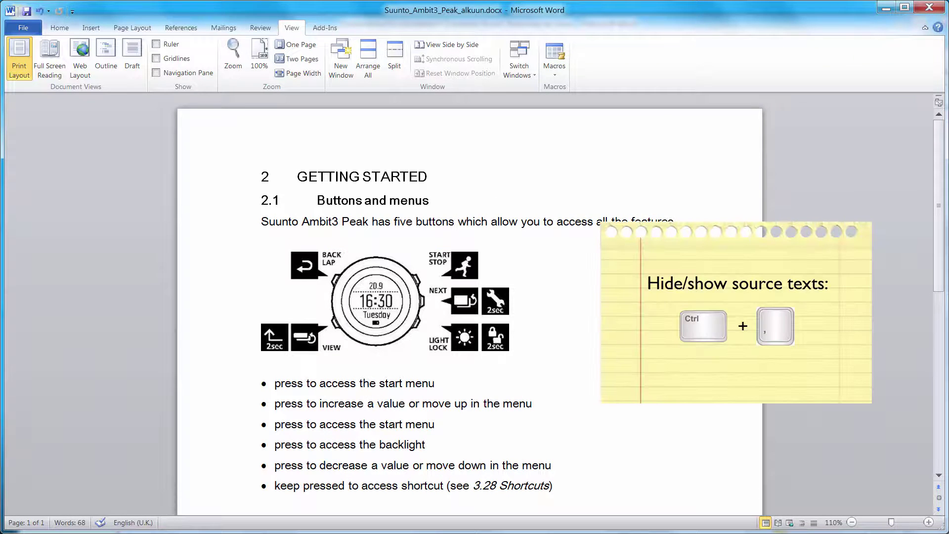
{"action": "key", "text": "ctrl+comma"}
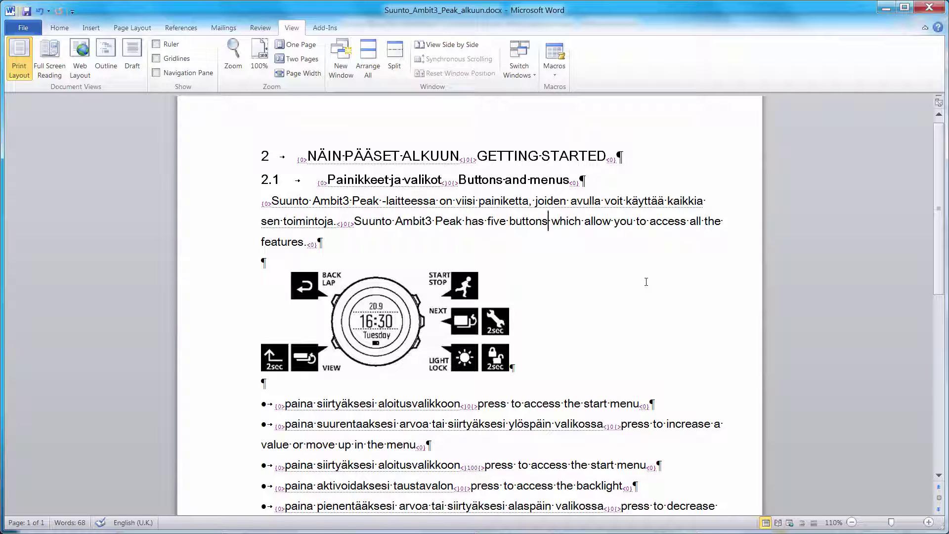
Run Clean-up on Suunto_Ambit3_Peak_alkuun.docx only, excluding Document5 and Document6, updating the memory.
{"action": "left_click", "coordinate": [325, 27]}
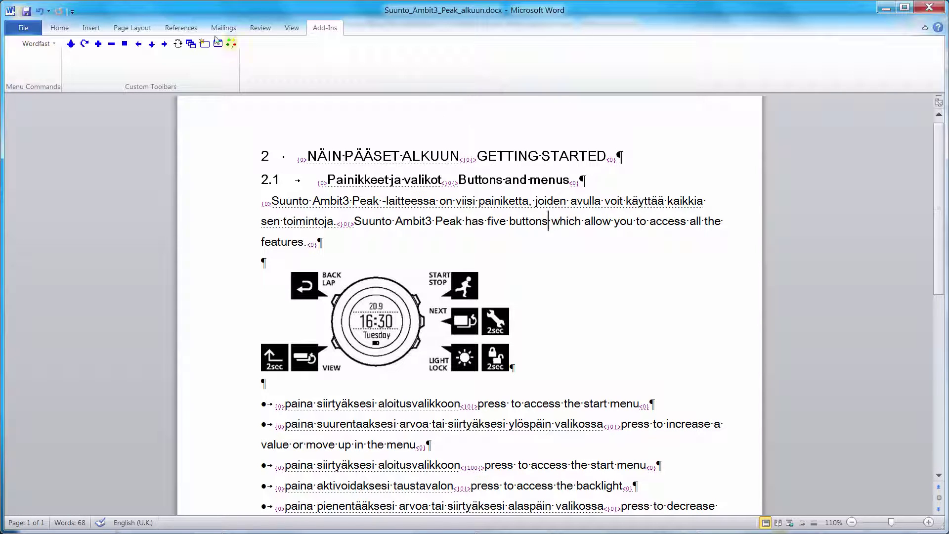
{"action": "left_click", "coordinate": [231, 44]}
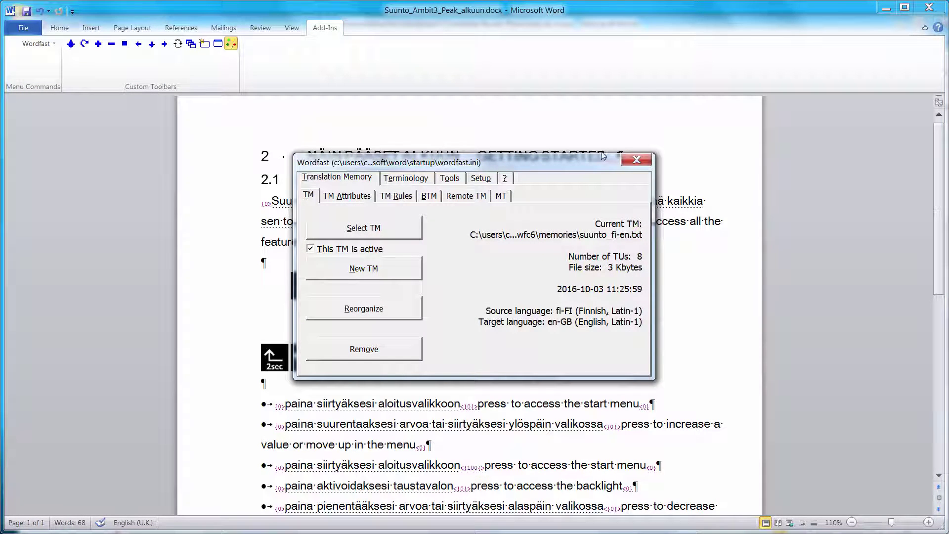
{"action": "left_click", "coordinate": [452, 181]}
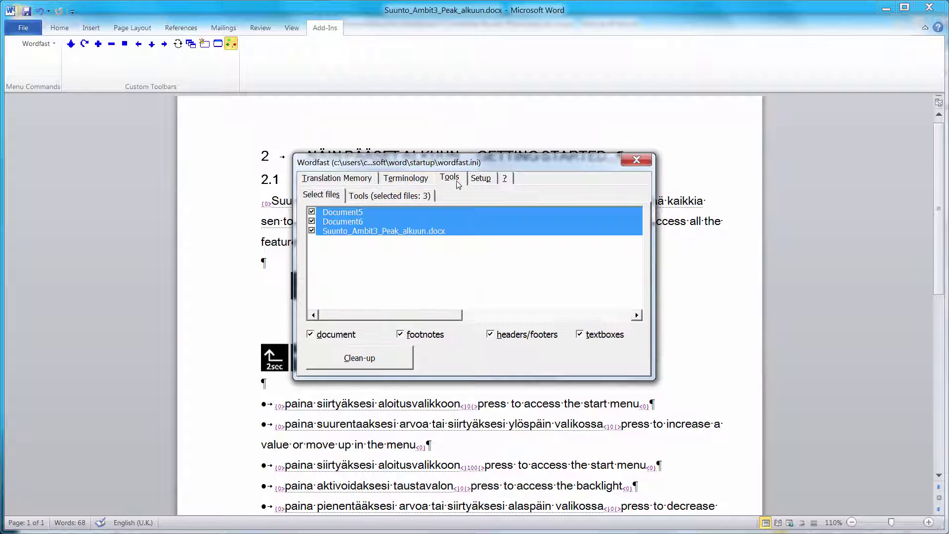
{"action": "left_click", "coordinate": [321, 214]}
{"action": "left_click", "coordinate": [327, 221]}
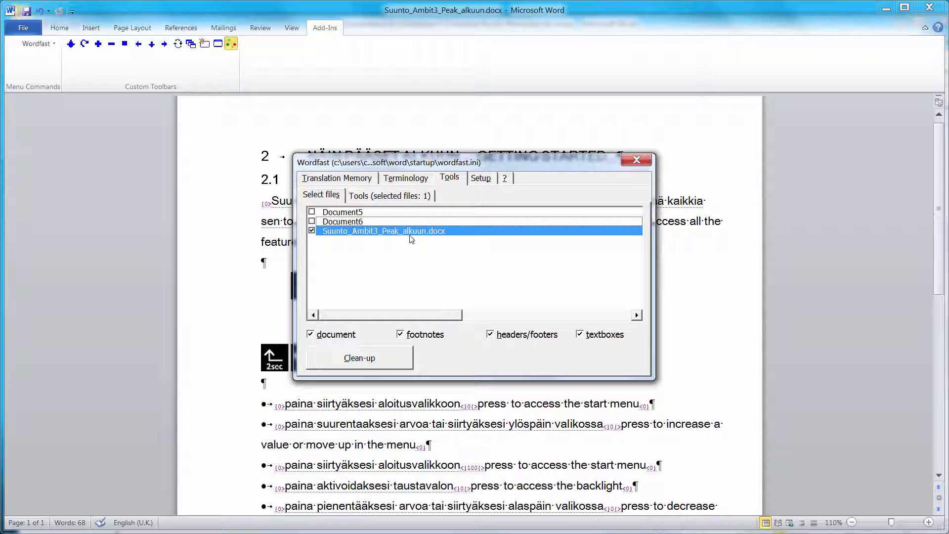
{"action": "left_click", "coordinate": [372, 363]}
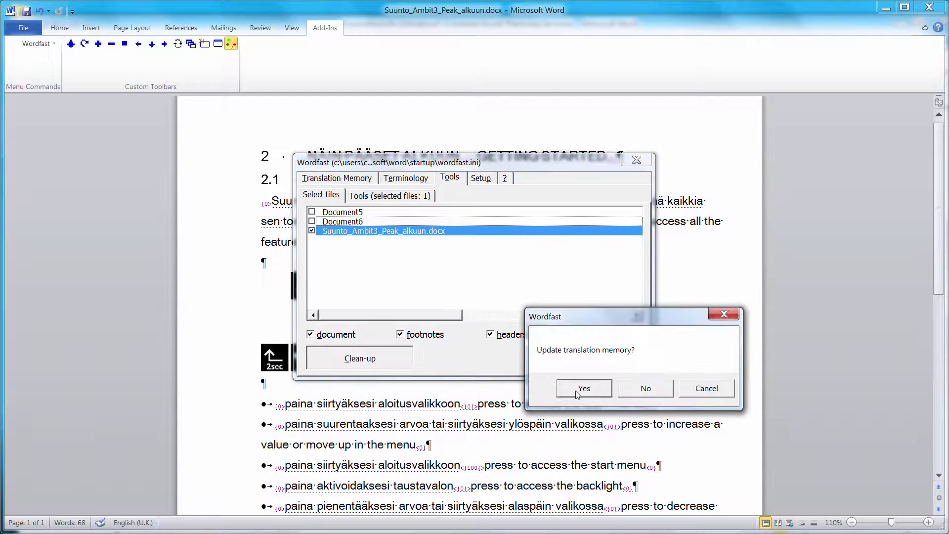
{"action": "left_click", "coordinate": [577, 391]}
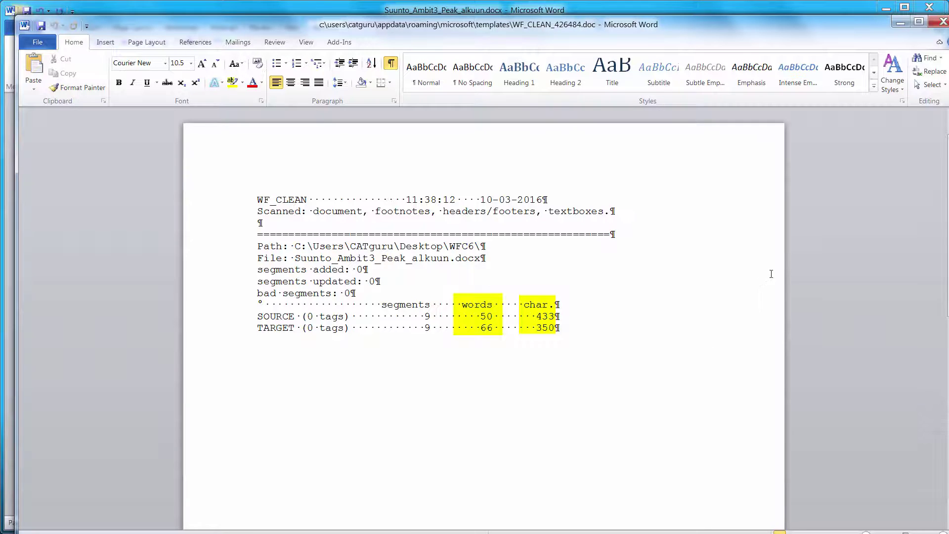
Close the WF_CLEAN report window to reveal the English-only Suunto document.
{"action": "left_click", "coordinate": [942, 22]}
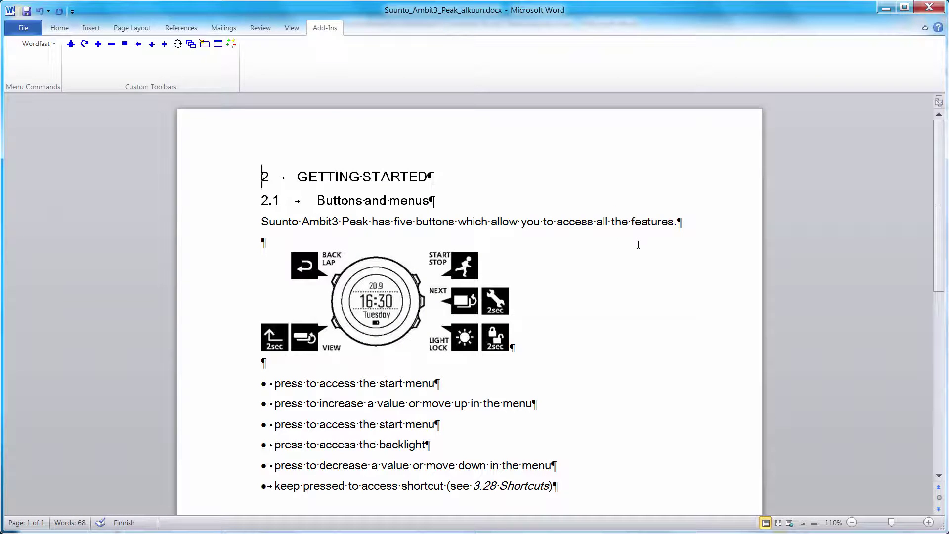